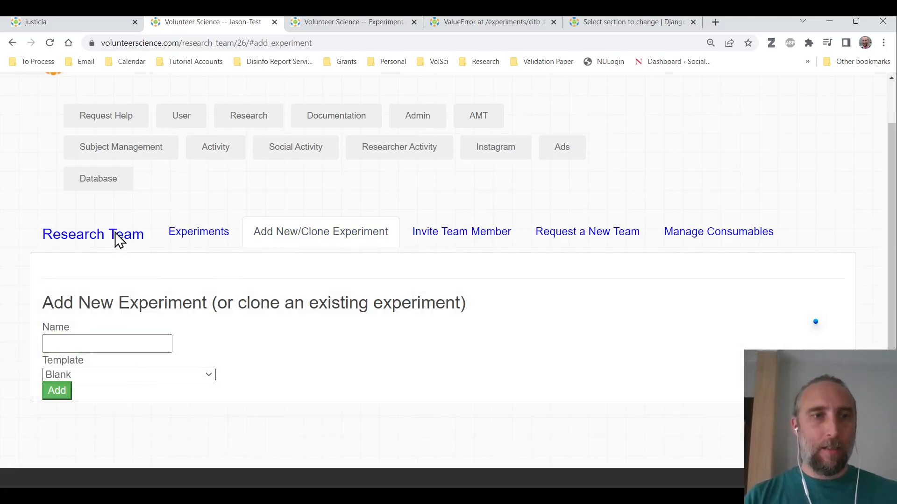
# - Add a new experiment named "test brainstorming" based on the CITB Brainstorming template
pyautogui.click(116, 138)
pyautogui.click(86, 343)
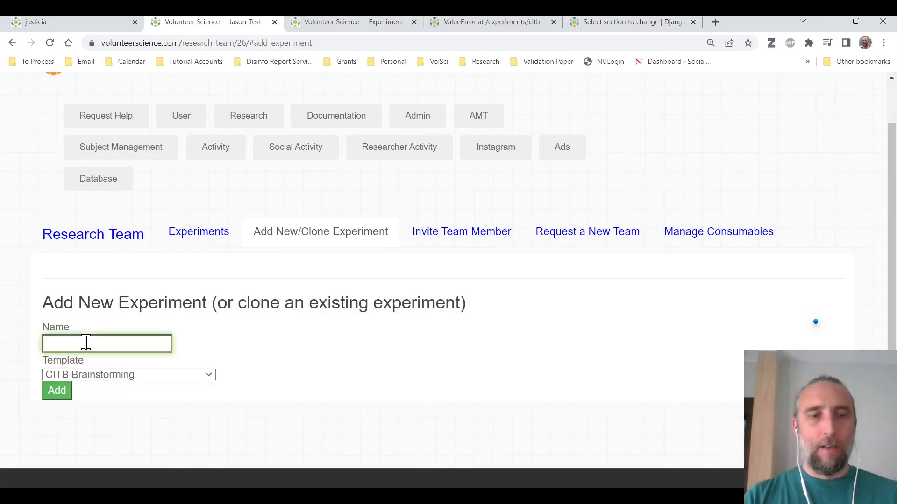
pyautogui.write('test b')
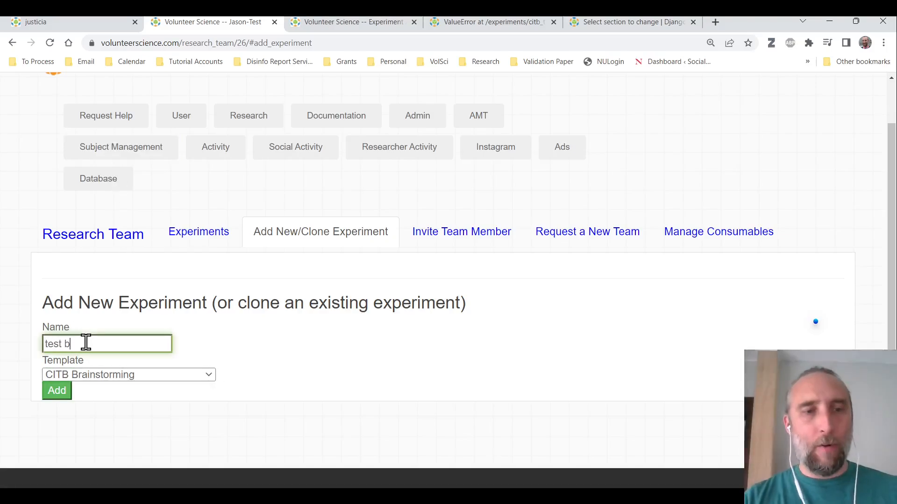
pyautogui.write('rainstorming')
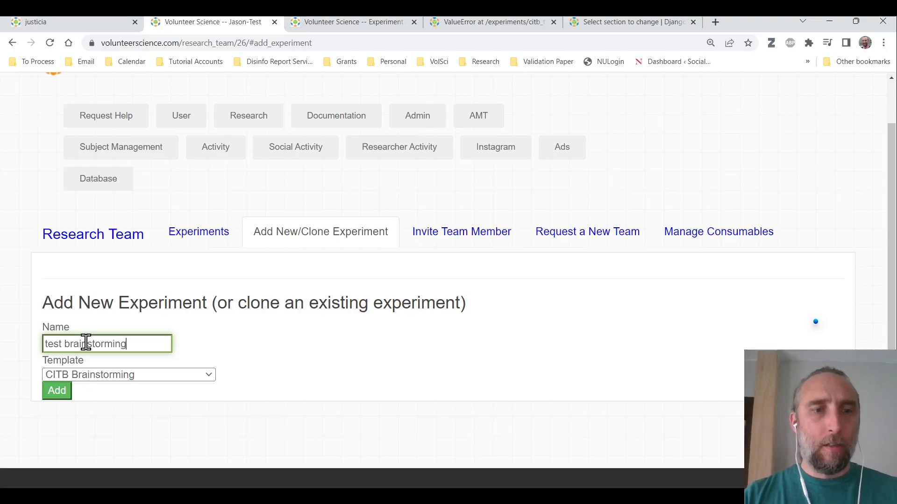
pyautogui.click(64, 390)
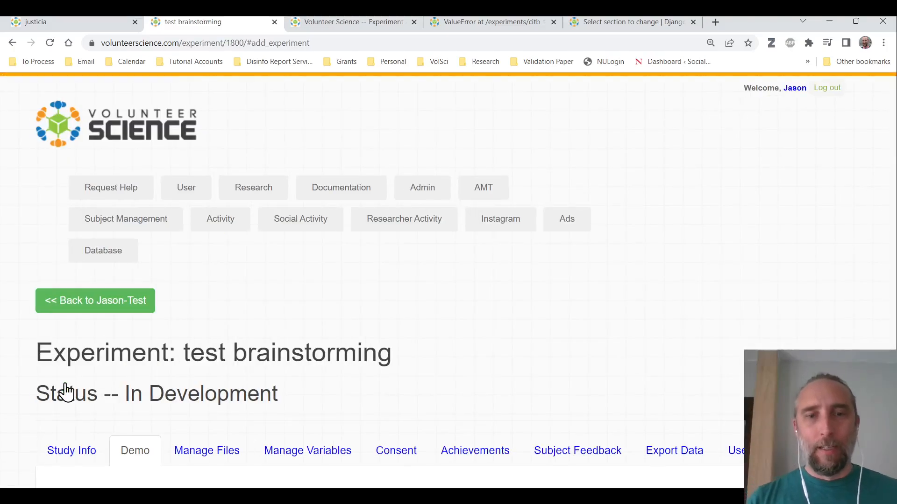
# - Look over the new experiment's demo launch settings, managed files, variables and data export sections
pyautogui.scroll(-2, 66, 391)
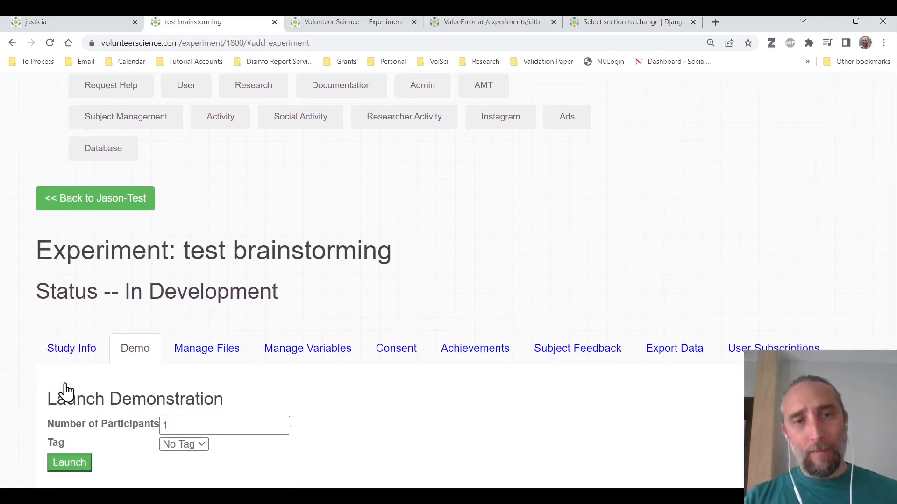
pyautogui.scroll(-3, 66, 392)
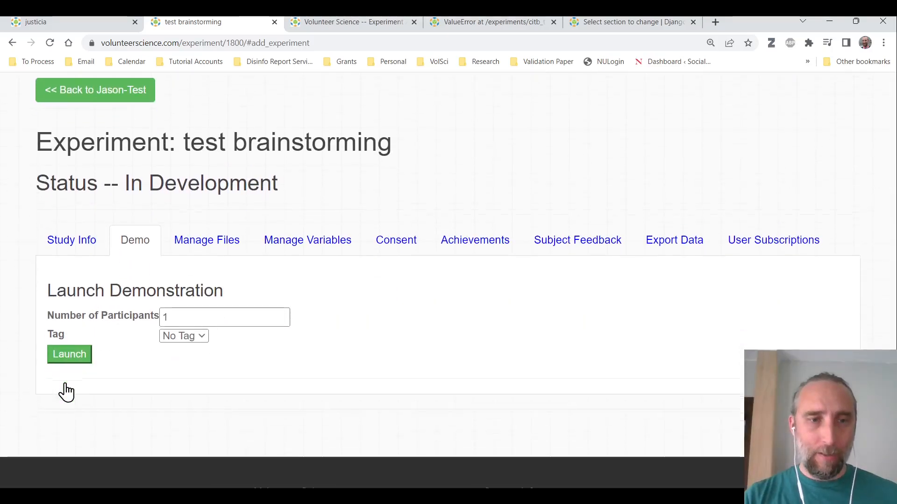
pyautogui.click(187, 227)
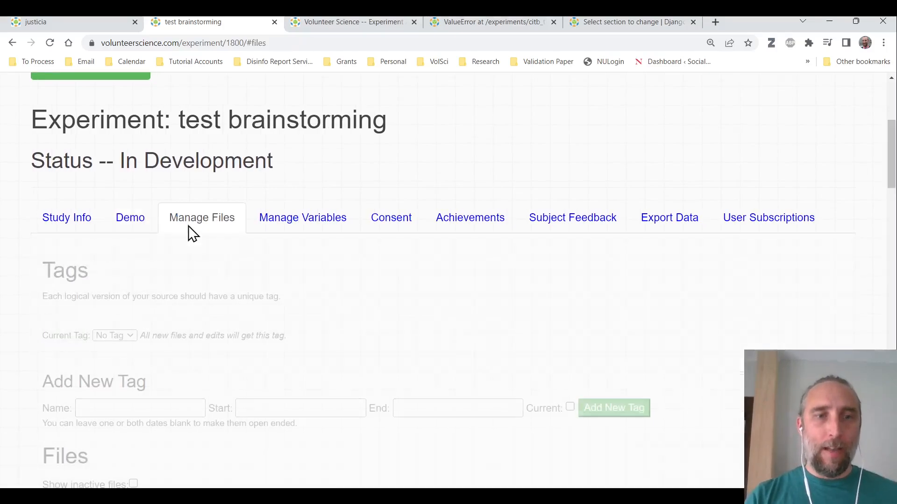
pyautogui.scroll(-10, 312, 301)
pyautogui.scroll(-5, 312, 301)
pyautogui.scroll(15, 310, 301)
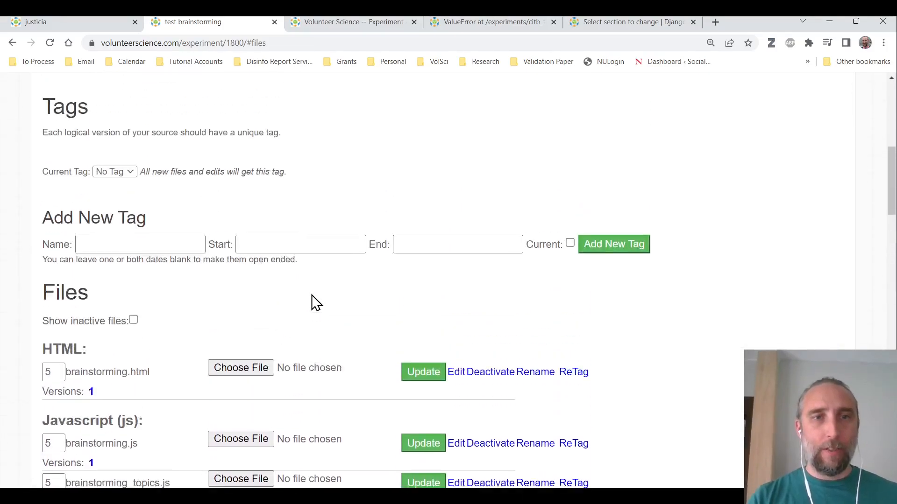
pyautogui.click(293, 193)
pyautogui.scroll(-2, 226, 336)
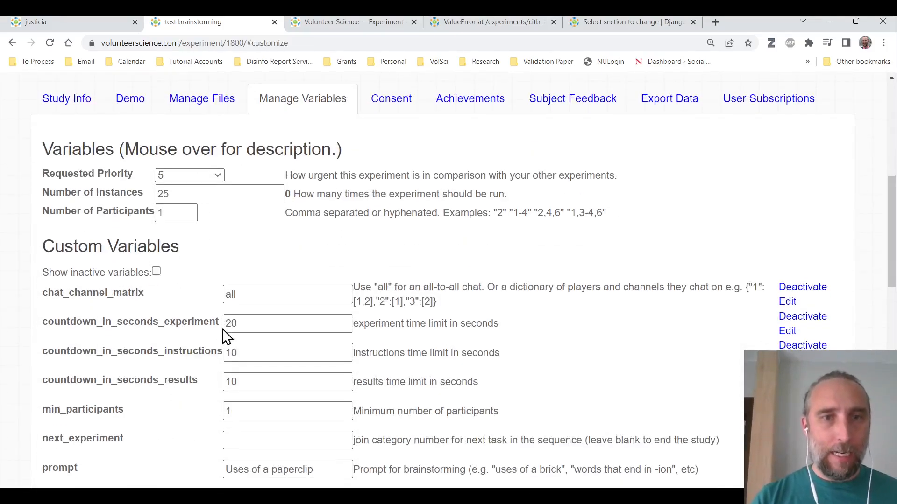
pyautogui.scroll(2, 226, 337)
pyautogui.click(650, 191)
pyautogui.scroll(-3, 540, 327)
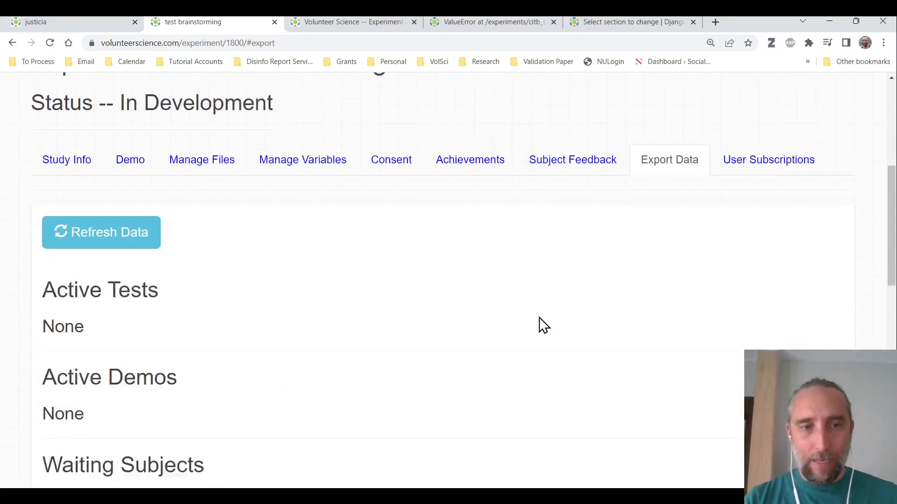
pyautogui.scroll(4, 541, 325)
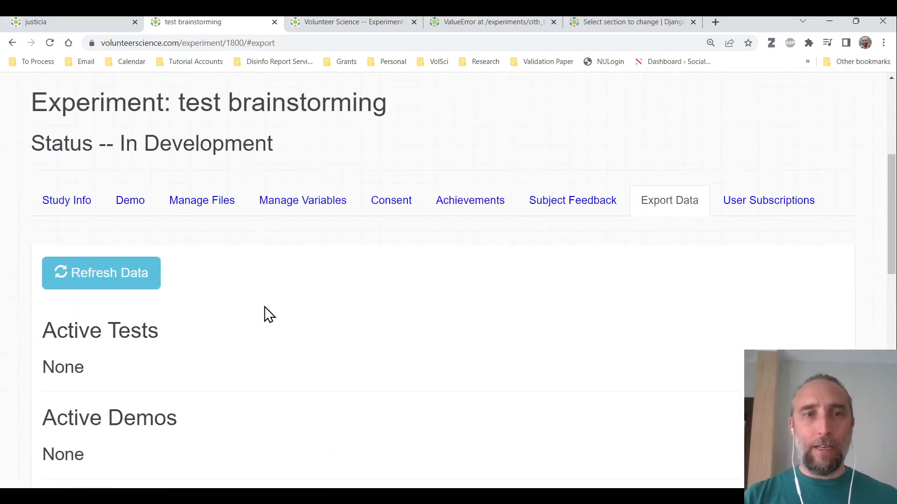
pyautogui.click(125, 199)
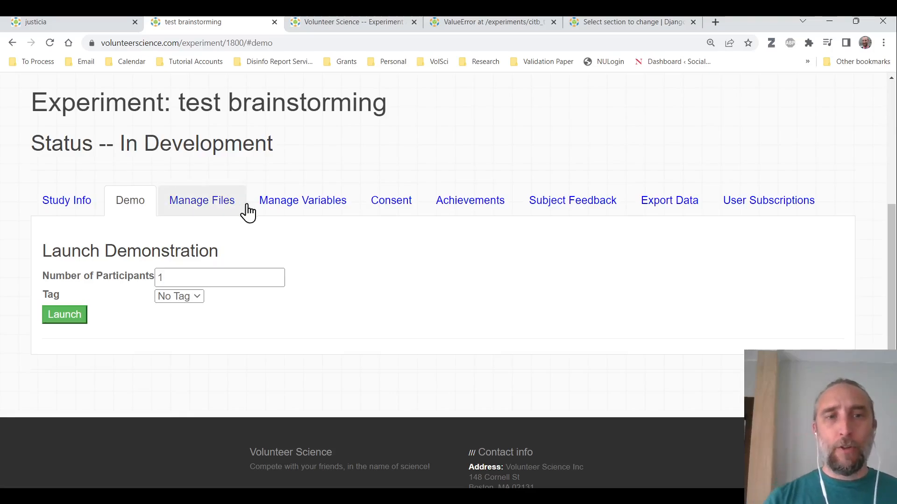
# - Review the experiment's custom variables, from the chat channel matrix and countdown limits to minimum participants, next experiment, prompt and show_instructions
pyautogui.click(281, 208)
pyautogui.scroll(-4, 281, 205)
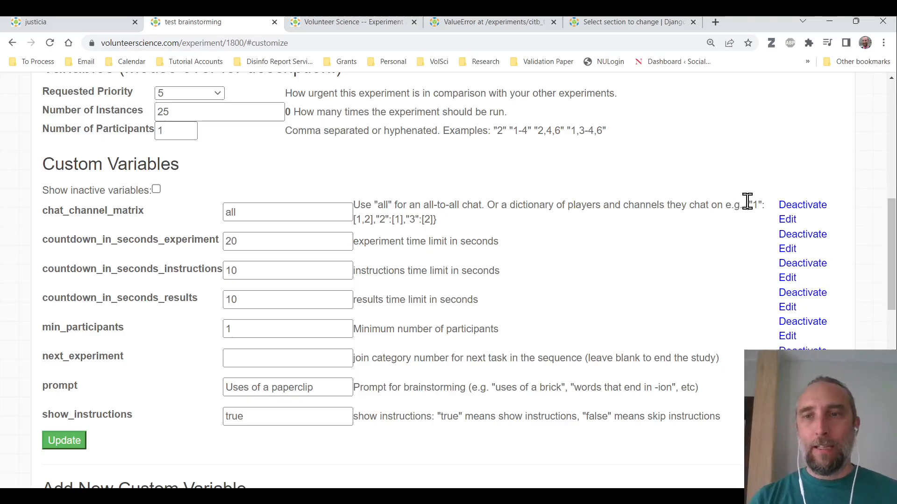
pyautogui.moveTo(746, 204); pyautogui.dragTo(589, 210)
pyautogui.click(553, 235)
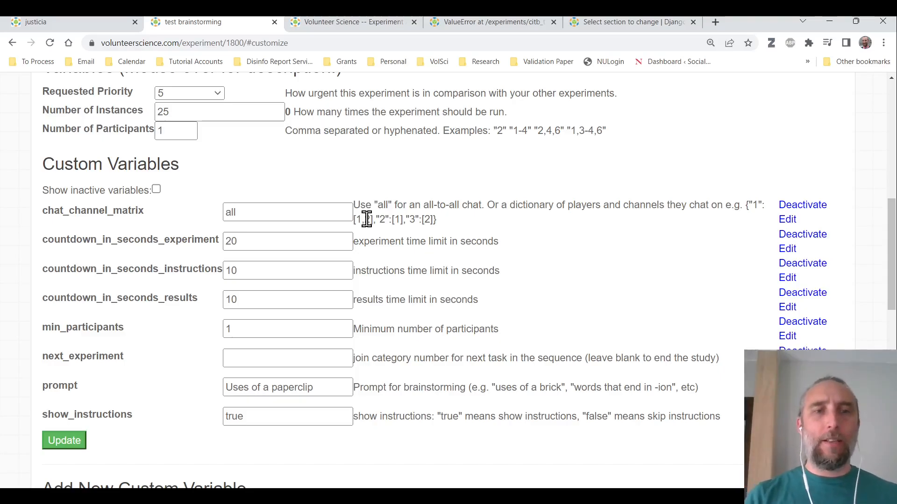
pyautogui.click(270, 242)
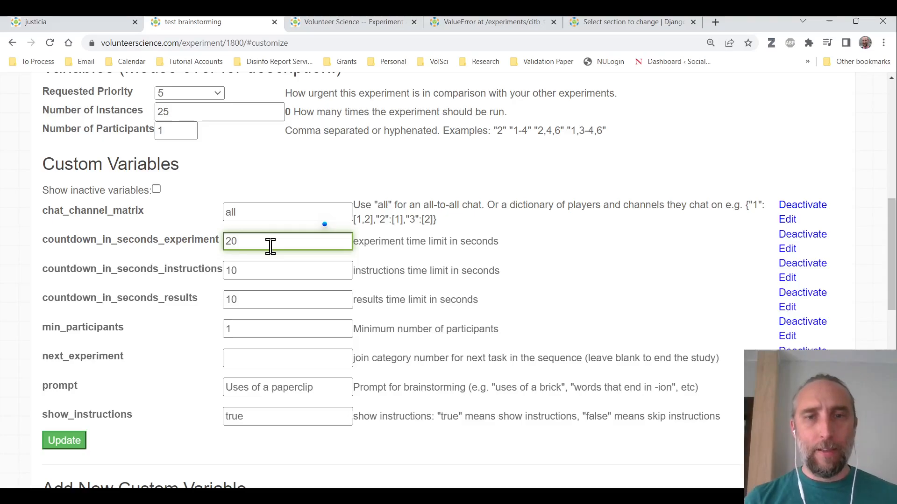
pyautogui.click(245, 270)
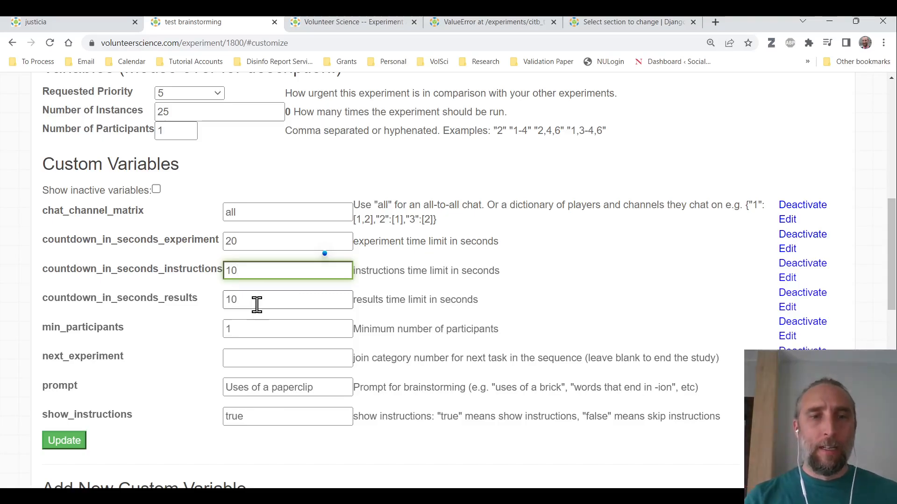
pyautogui.click(262, 326)
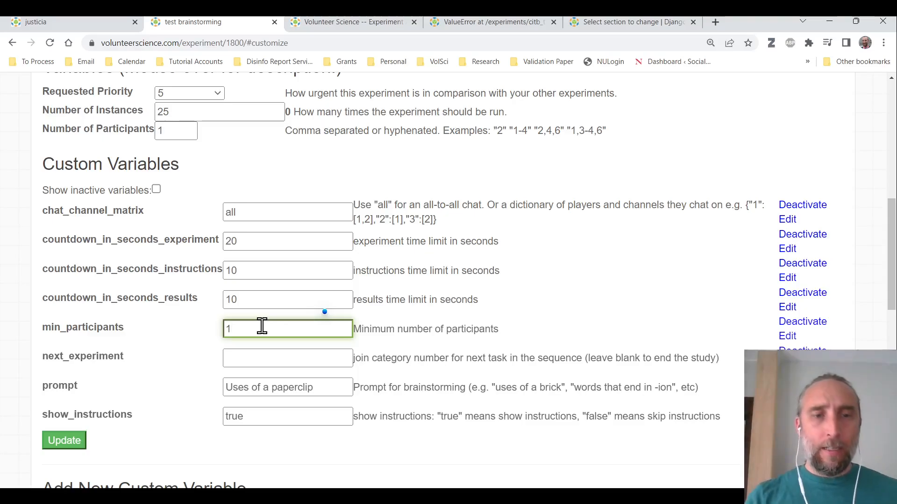
pyautogui.click(271, 358)
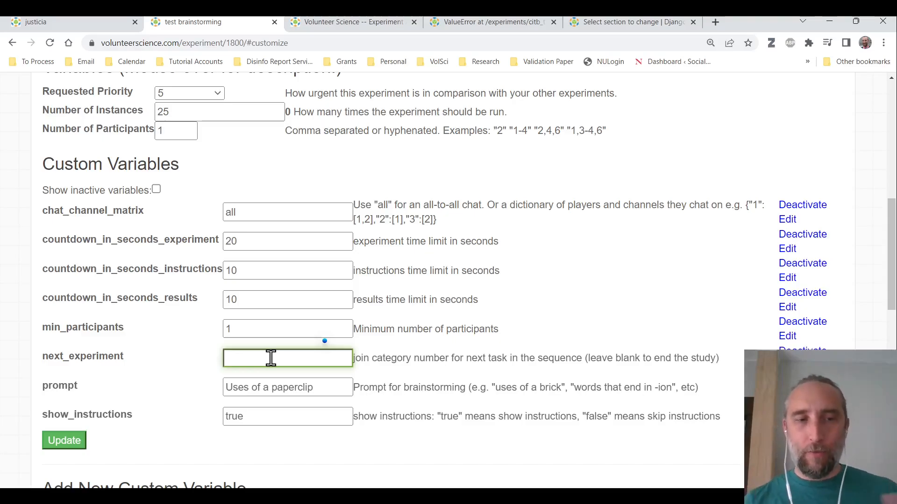
pyautogui.click(263, 387)
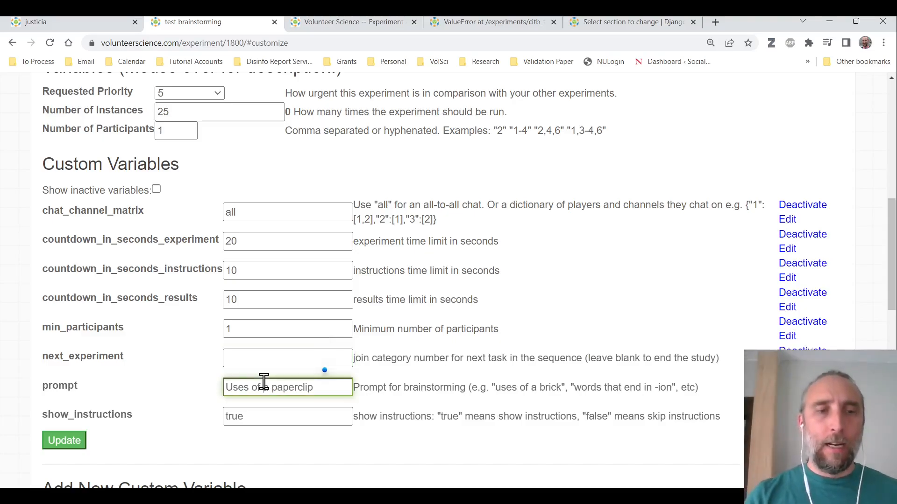
pyautogui.scroll(-1, 149, 391)
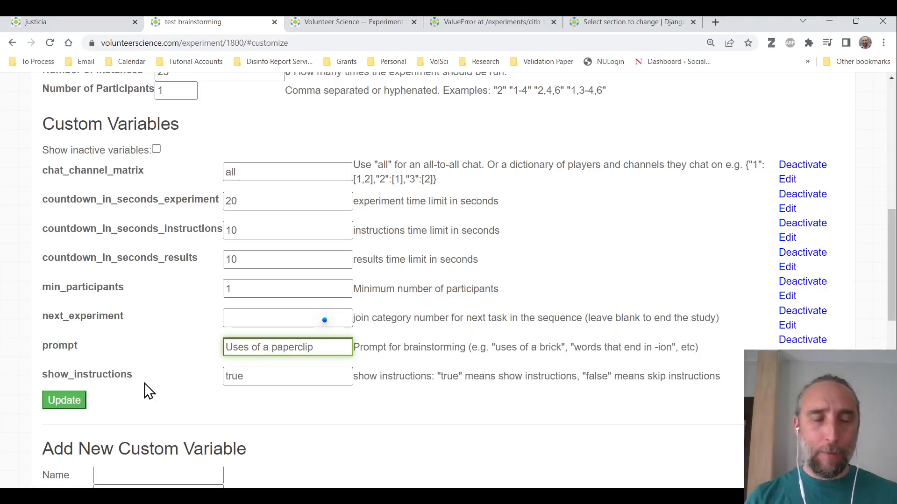
pyautogui.click(275, 376)
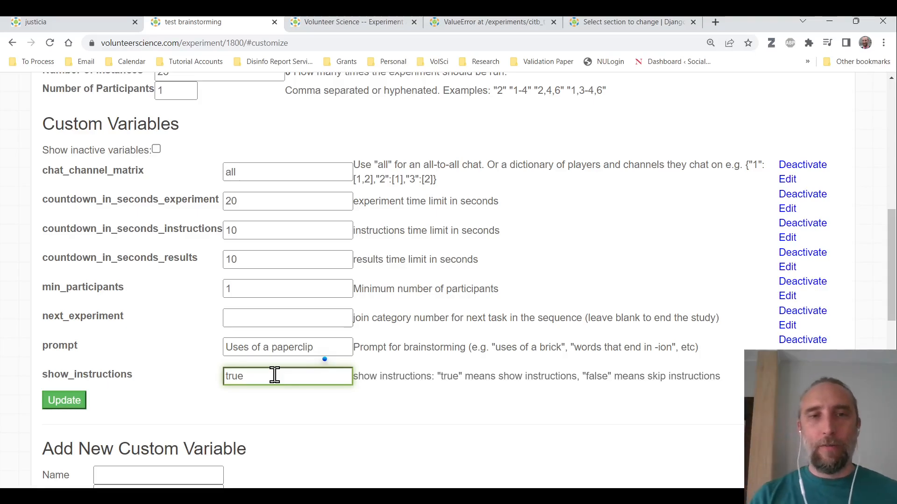
pyautogui.scroll(2, 275, 375)
pyautogui.scroll(2, 274, 375)
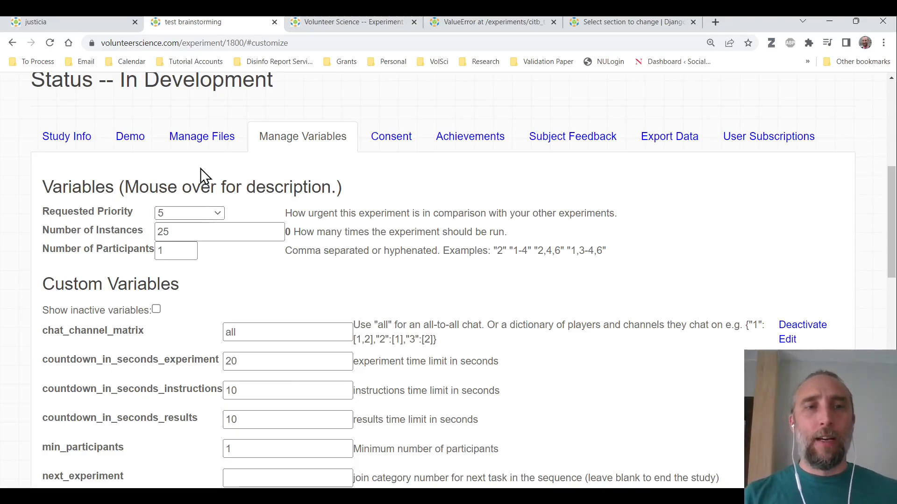
# - Examine the experiment's HTML, JavaScript and stylesheet files, including template_structure.js, data_collection.js, instructions_text.js and words_start_s_end_n_list.js
pyautogui.click(194, 151)
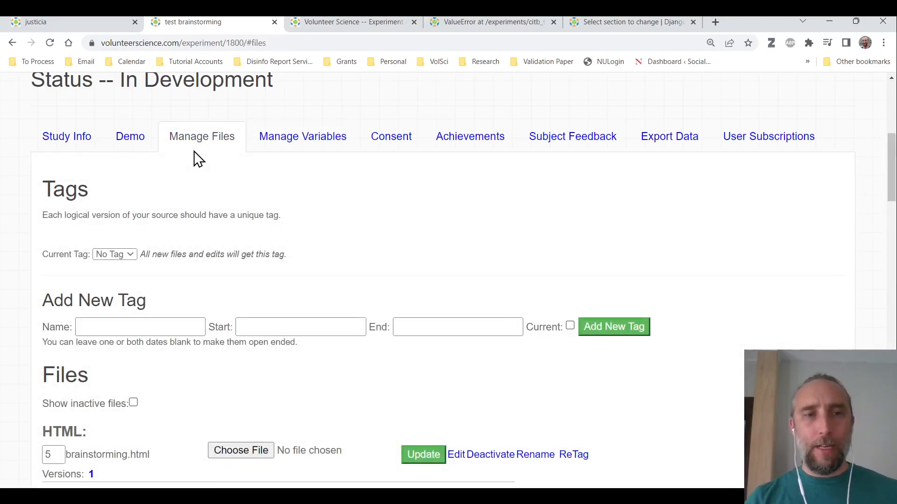
pyautogui.scroll(-3, 452, 268)
pyautogui.scroll(-3, 451, 264)
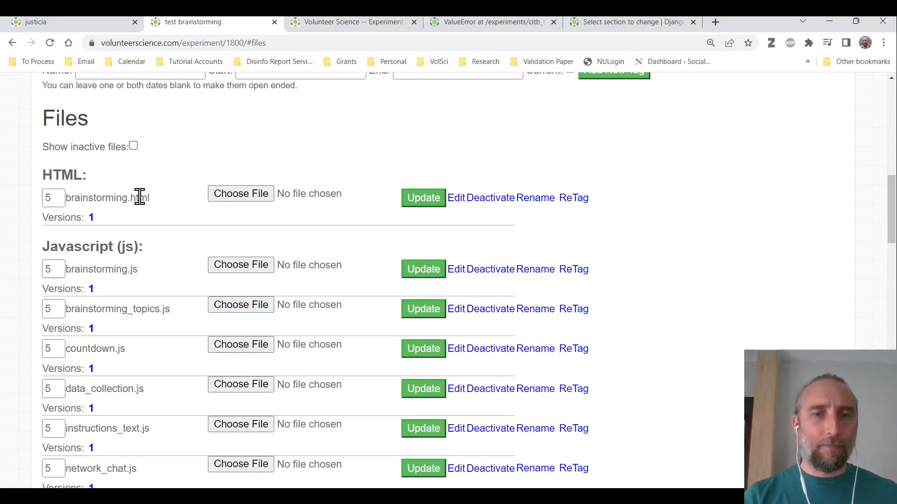
pyautogui.scroll(-1, 176, 234)
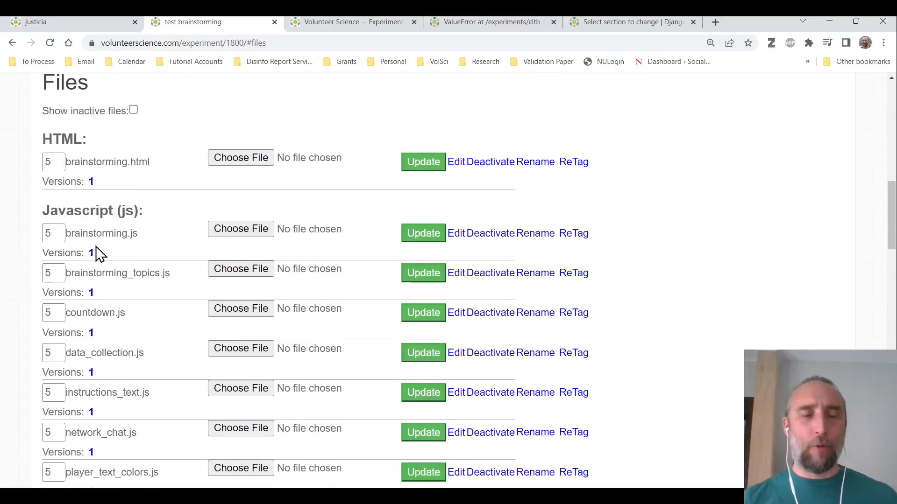
pyautogui.scroll(-3, 96, 255)
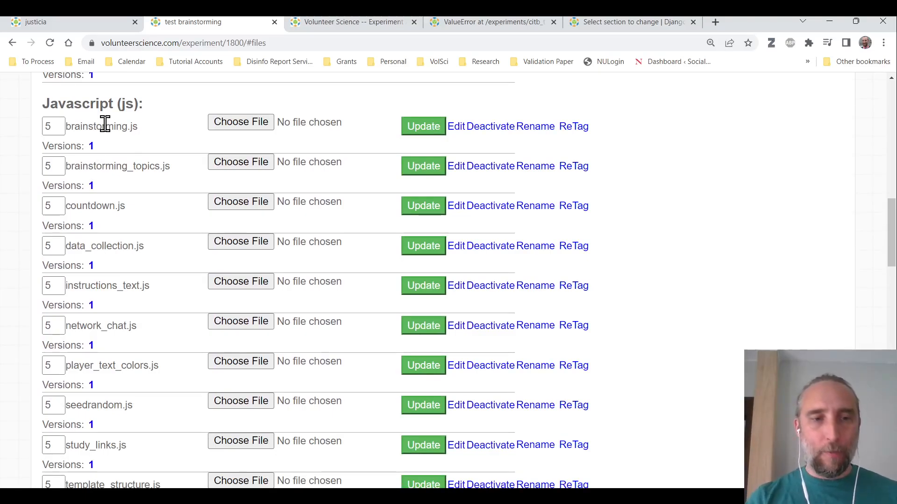
pyautogui.scroll(-1, 105, 123)
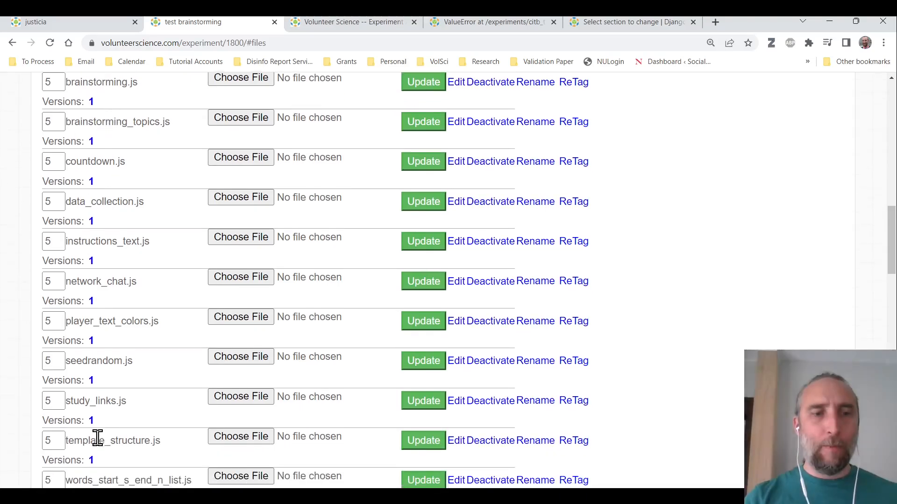
pyautogui.moveTo(97, 437); pyautogui.dragTo(173, 449)
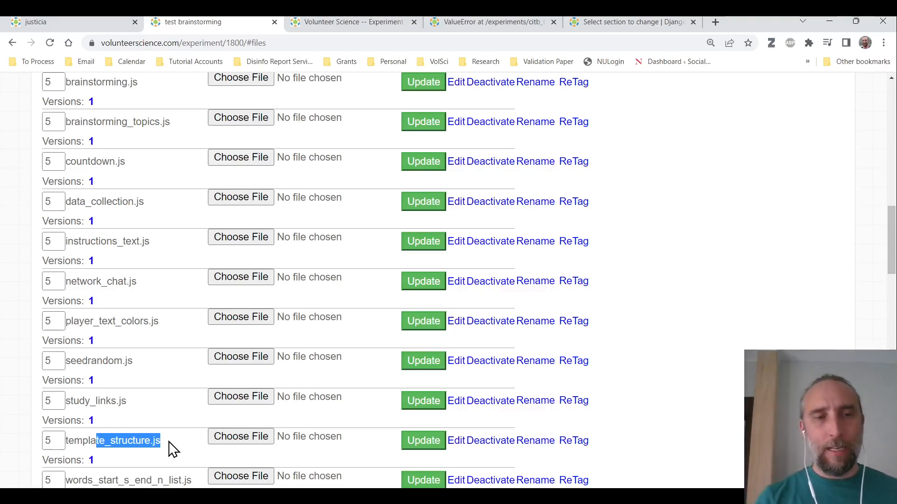
pyautogui.scroll(-1, 173, 449)
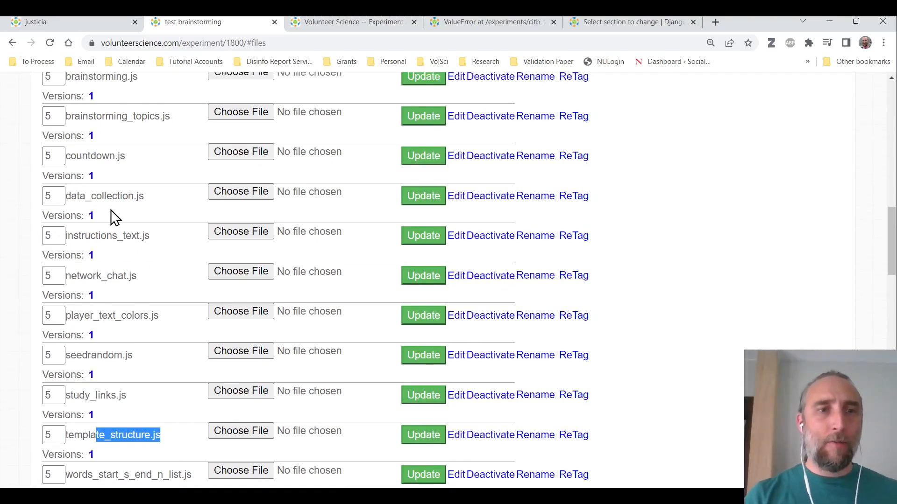
pyautogui.doubleClick(111, 196)
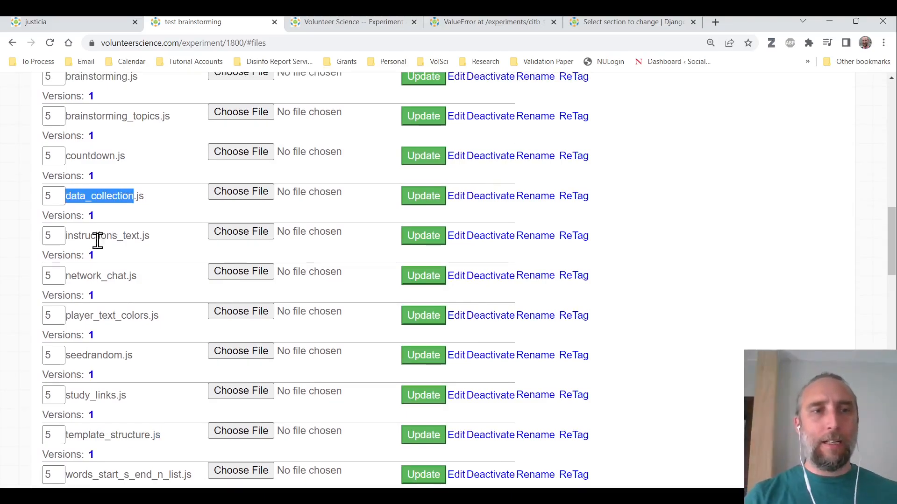
pyautogui.moveTo(98, 236); pyautogui.dragTo(152, 239)
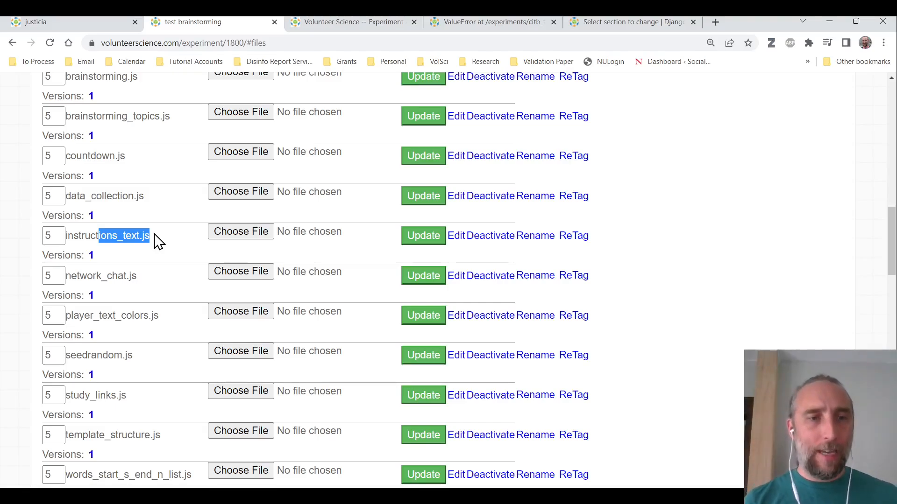
pyautogui.click(120, 271)
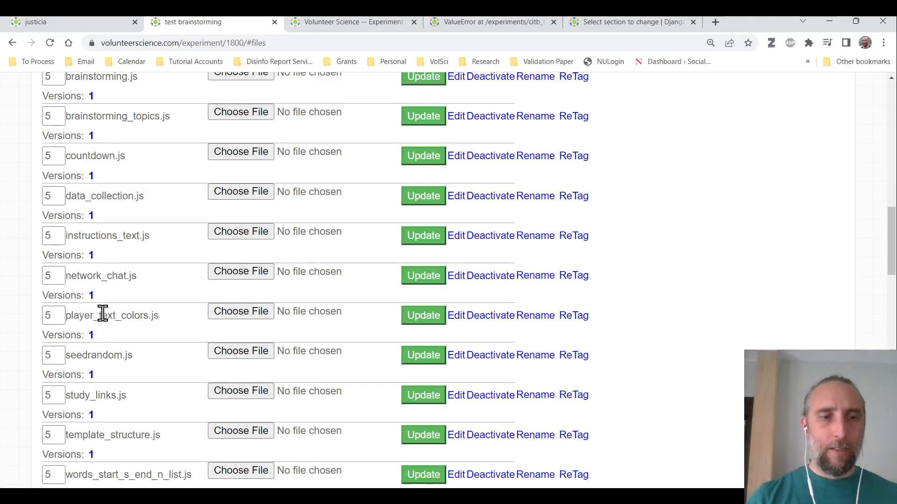
pyautogui.scroll(-2, 101, 312)
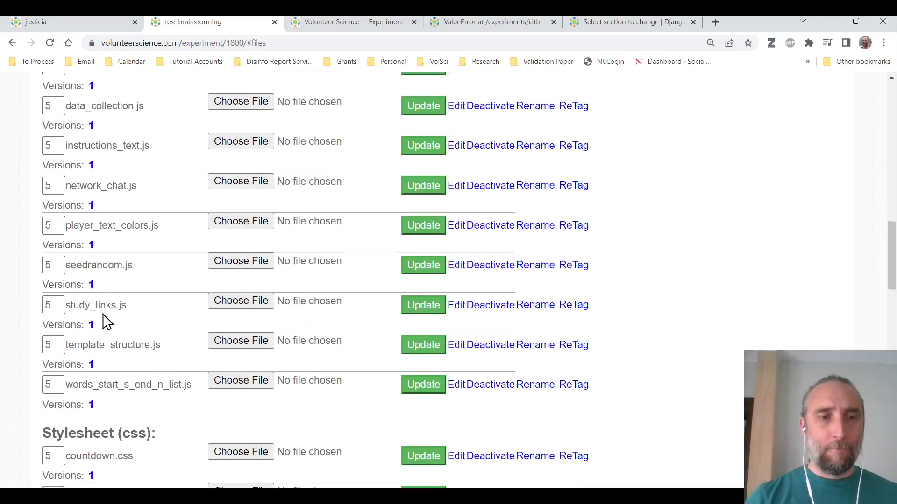
pyautogui.doubleClick(112, 385)
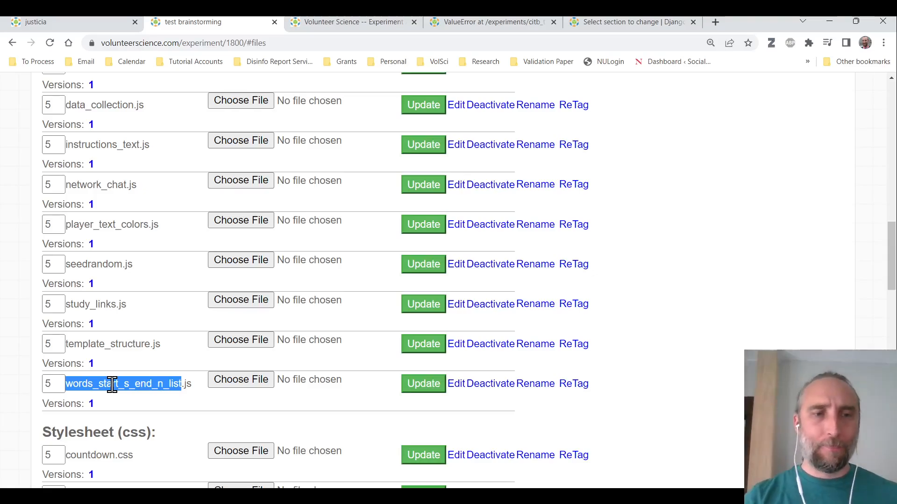
pyautogui.scroll(-5, 112, 387)
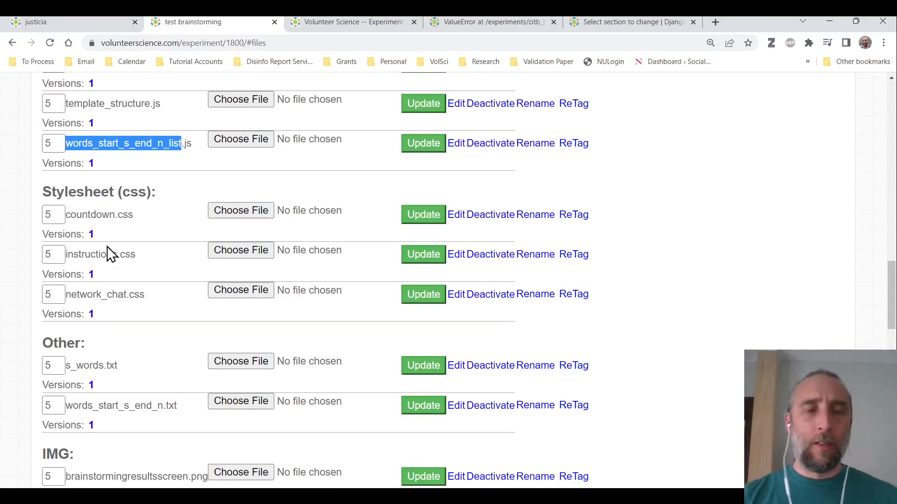
# - Look over the experiment's stylesheets, word list text files and brainstorming screen images
pyautogui.scroll(-2, 110, 255)
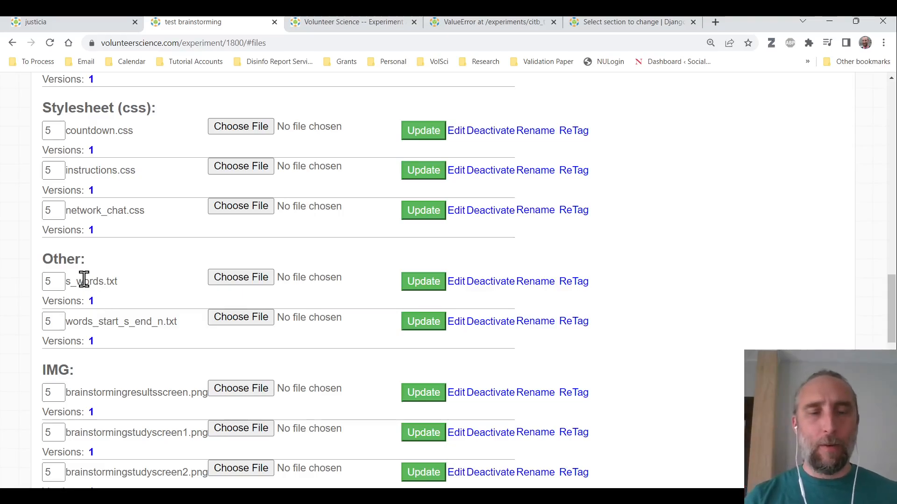
pyautogui.scroll(-2, 84, 279)
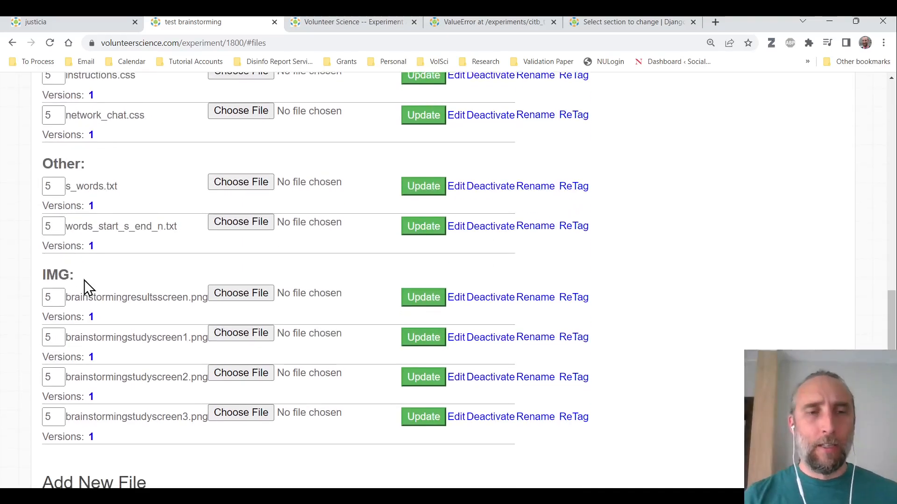
pyautogui.scroll(-1, 84, 280)
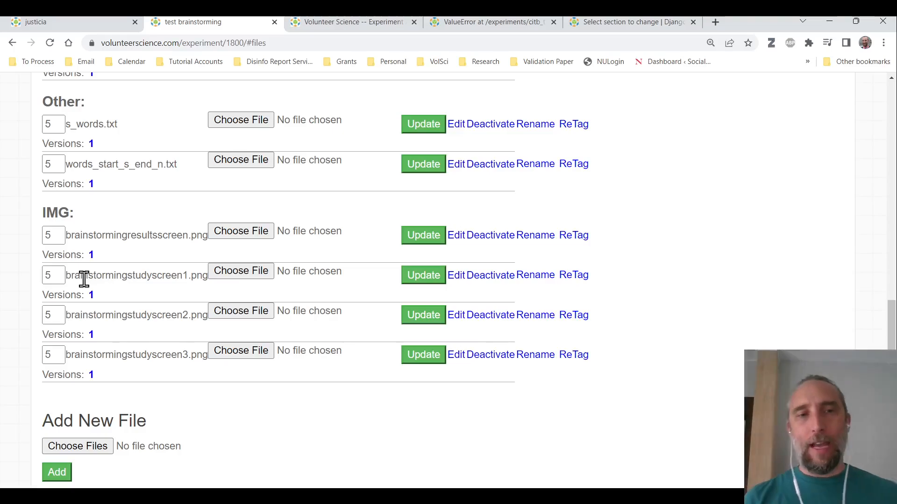
# - Launch a demonstration of the experiment with 1 participant and no tag
pyautogui.scroll(20, 84, 279)
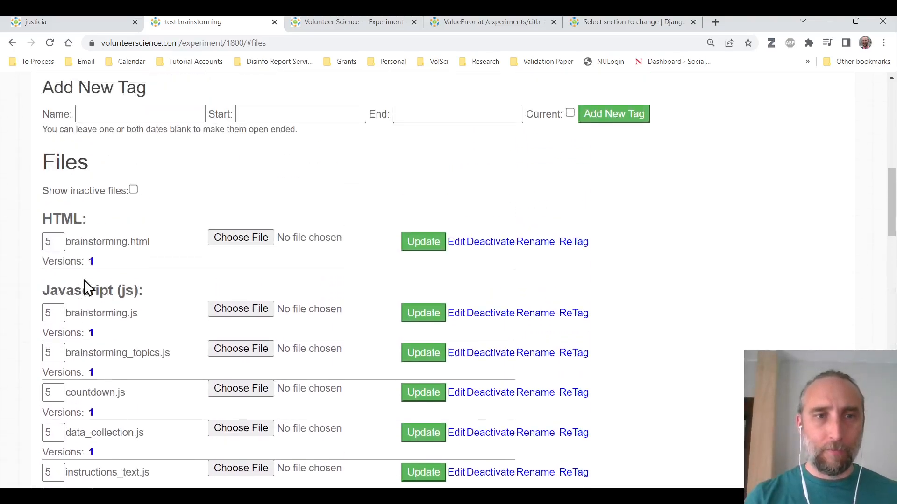
pyautogui.scroll(-2, 85, 280)
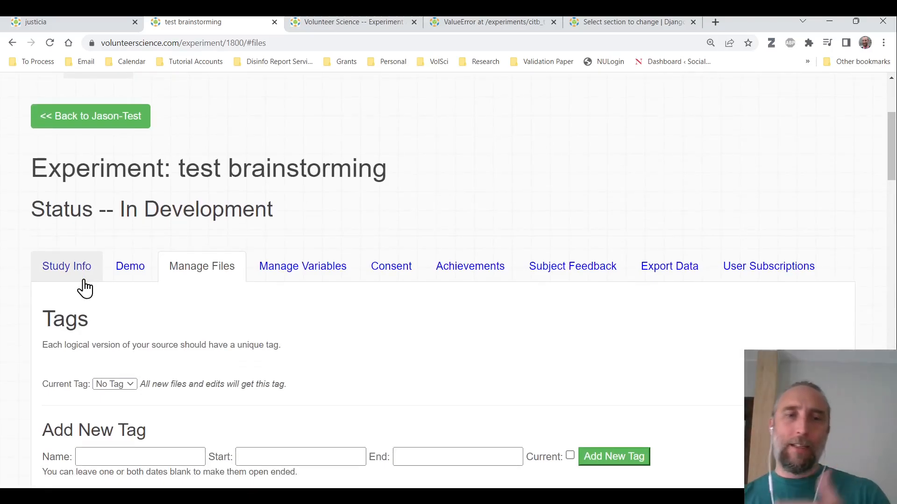
pyautogui.click(130, 278)
pyautogui.scroll(-1, 129, 269)
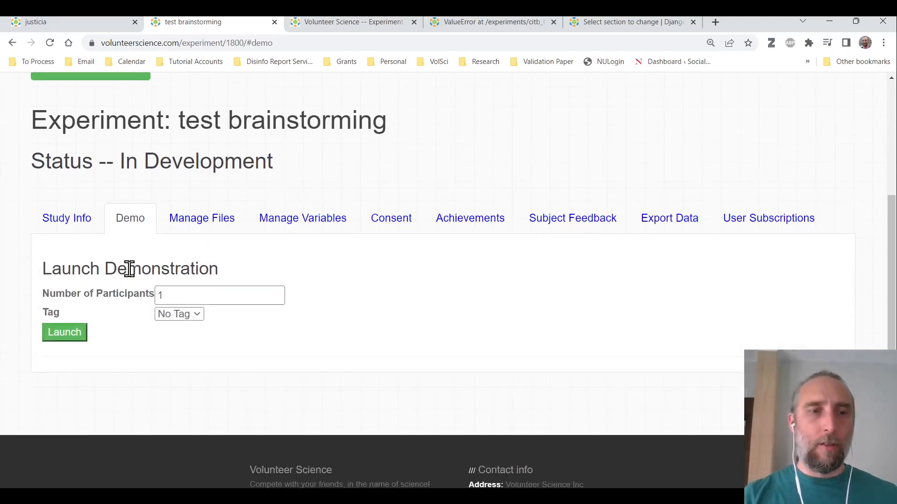
pyautogui.click(182, 220)
pyautogui.click(133, 224)
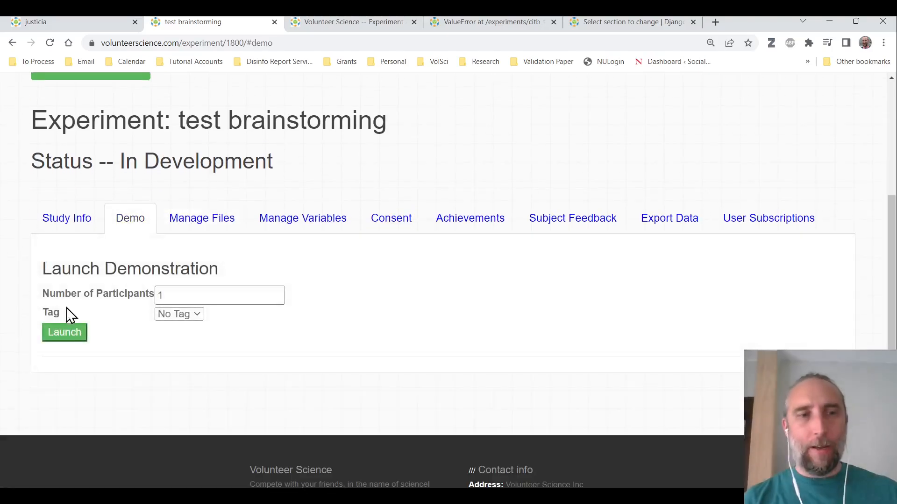
pyautogui.click(70, 334)
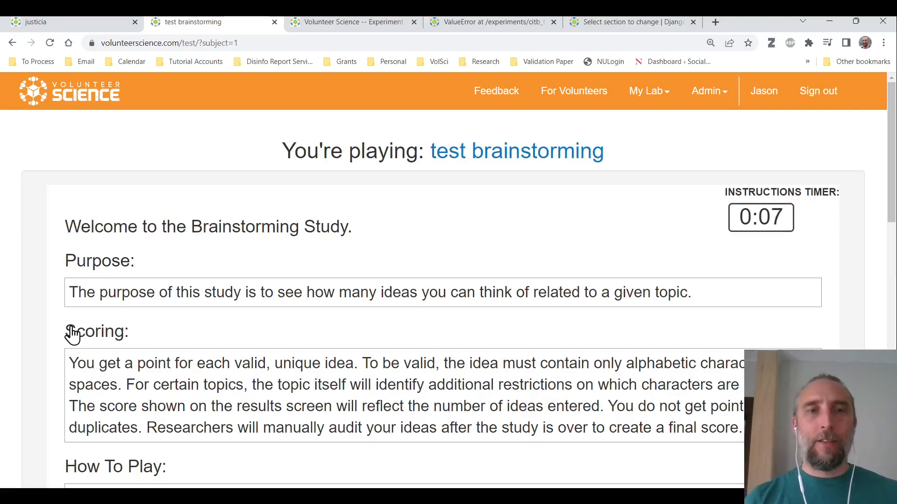
# - Read through the demo's instructions, from purpose and scoring to the annotated start and results screens
pyautogui.scroll(-10, 73, 335)
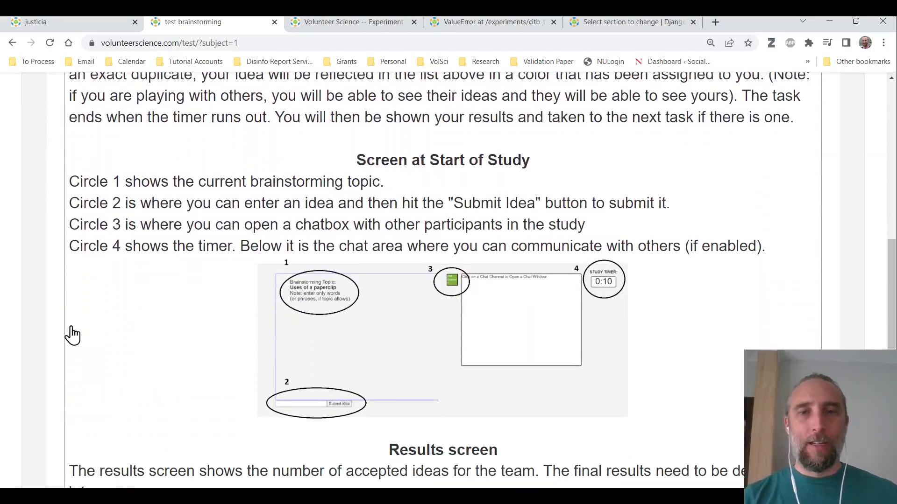
pyautogui.scroll(-4, 73, 334)
pyautogui.scroll(13, 72, 334)
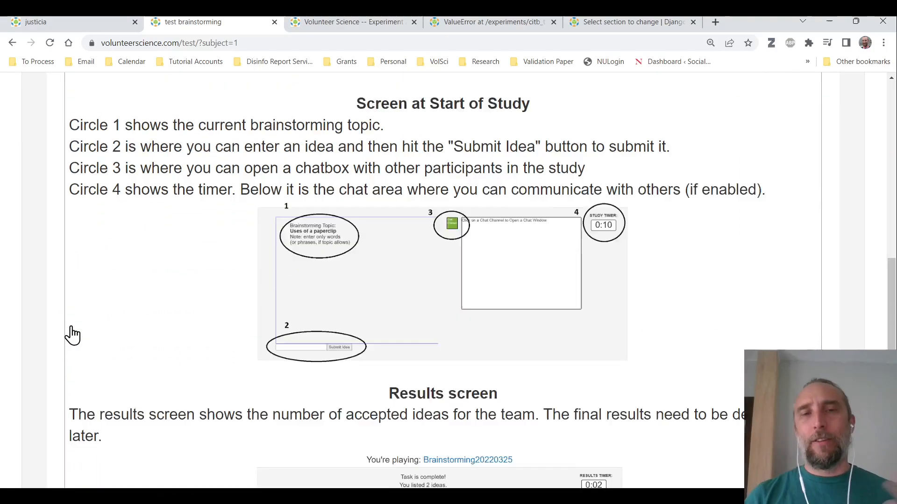
pyautogui.scroll(3, 72, 334)
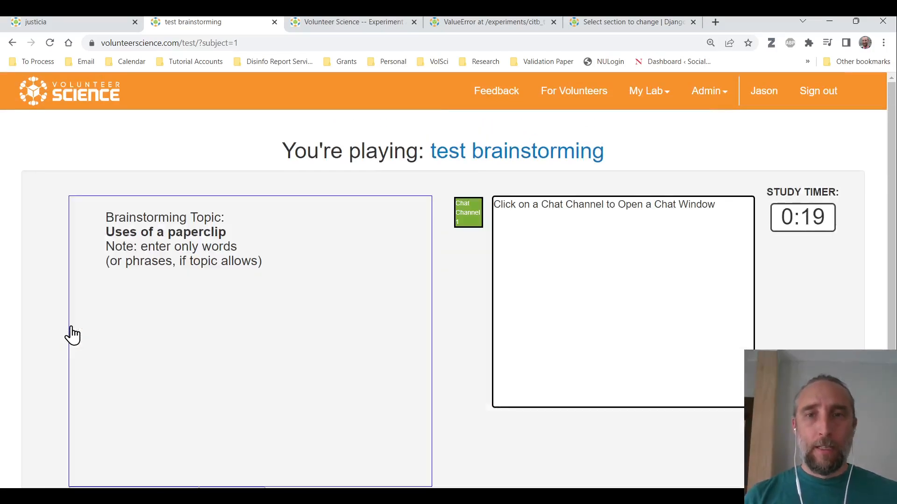
# - Open Chat Channel 1 in the running demo and send the message "hi"
pyautogui.click(473, 216)
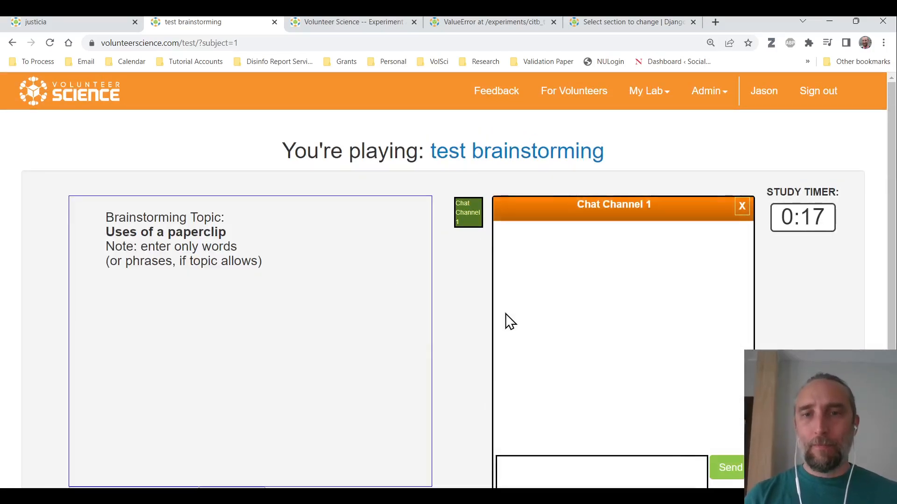
pyautogui.click(536, 448)
pyautogui.write('hi')
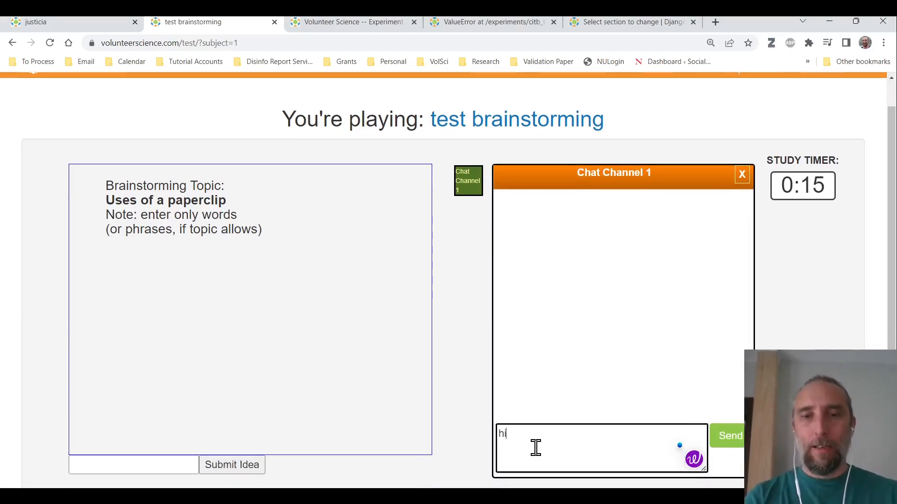
pyautogui.press('Return')
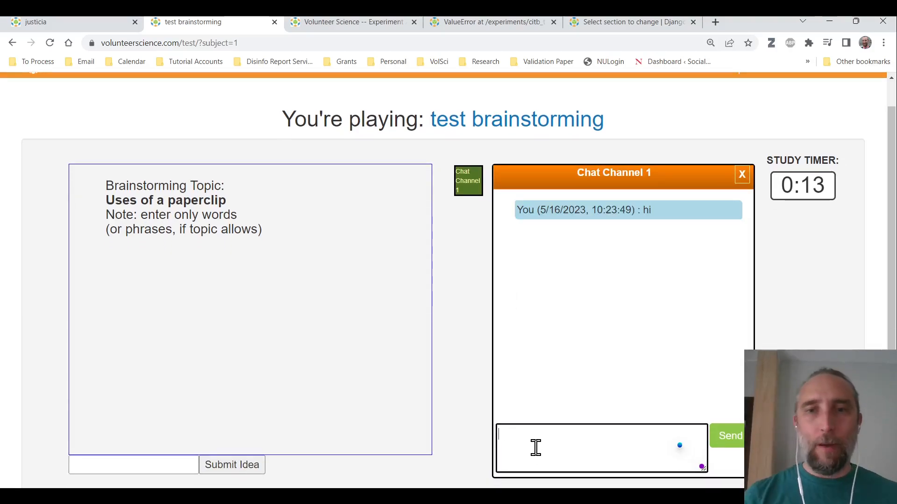
# - Enter "clipping paper" as an idea for the paperclip topic and submit it
pyautogui.scroll(-1, 157, 387)
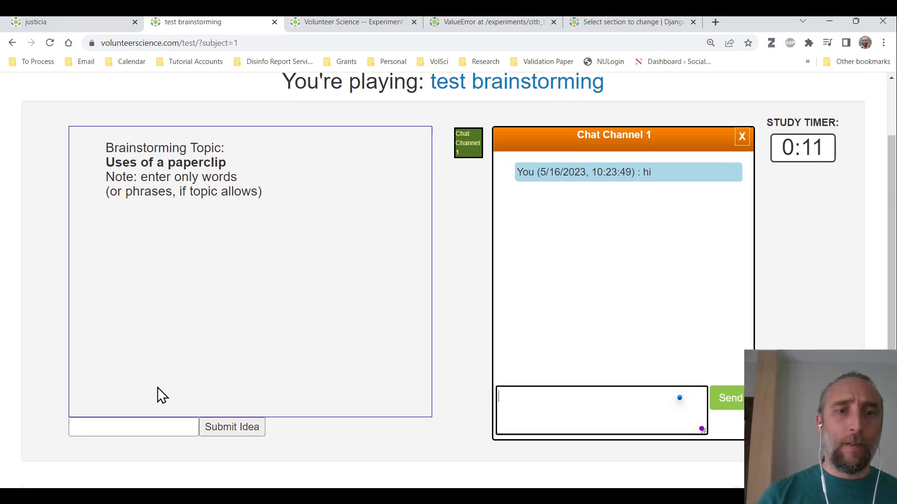
pyautogui.click(150, 427)
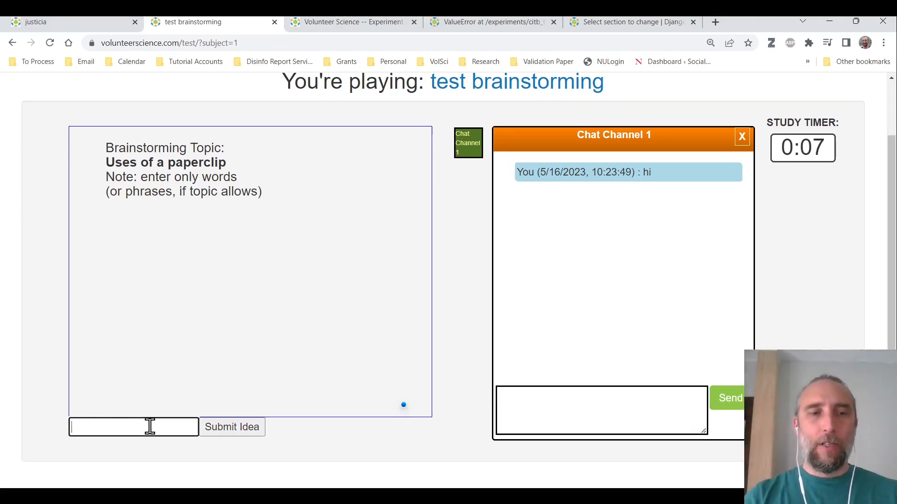
pyautogui.write('clipping ppap')
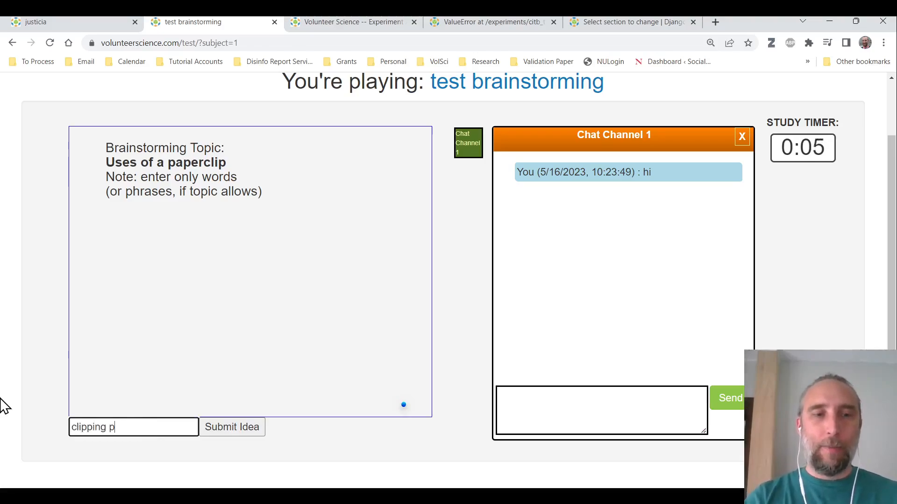
pyautogui.press('BackSpace')
pyautogui.press('BackSpace')
pyautogui.press('BackSpace')
pyautogui.write('aper')
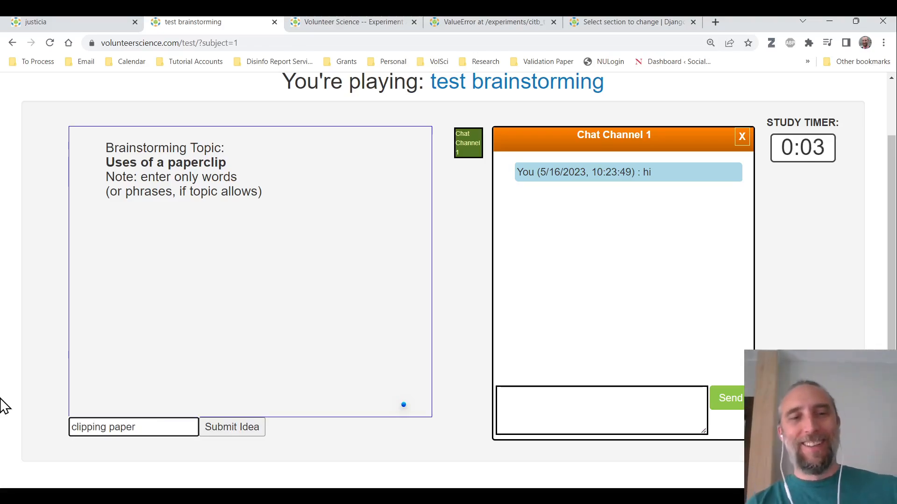
pyautogui.click(203, 431)
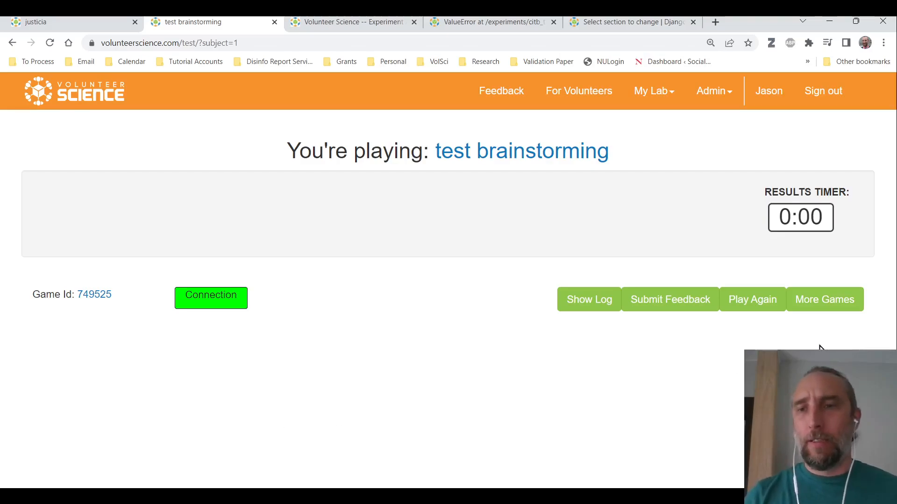
# - Leave the finished demo and open brainstorming.html from the experiment's managed files for editing
pyautogui.click(820, 300)
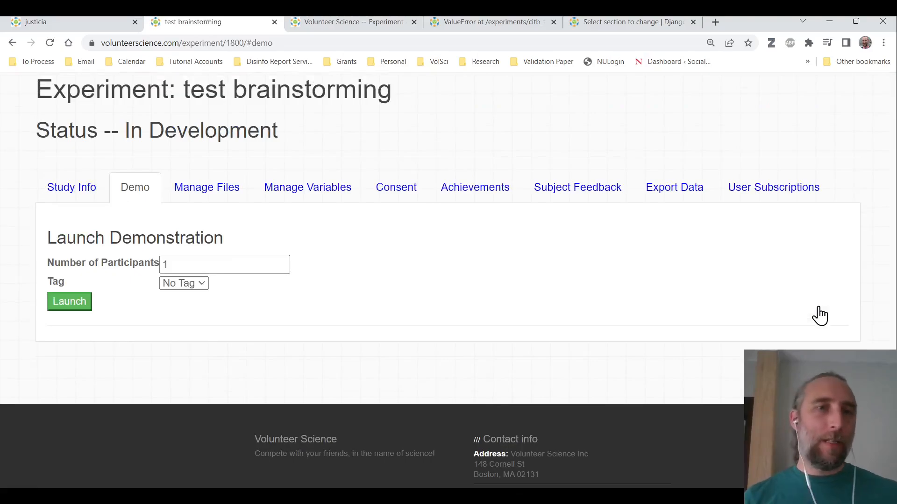
pyautogui.scroll(2, 820, 315)
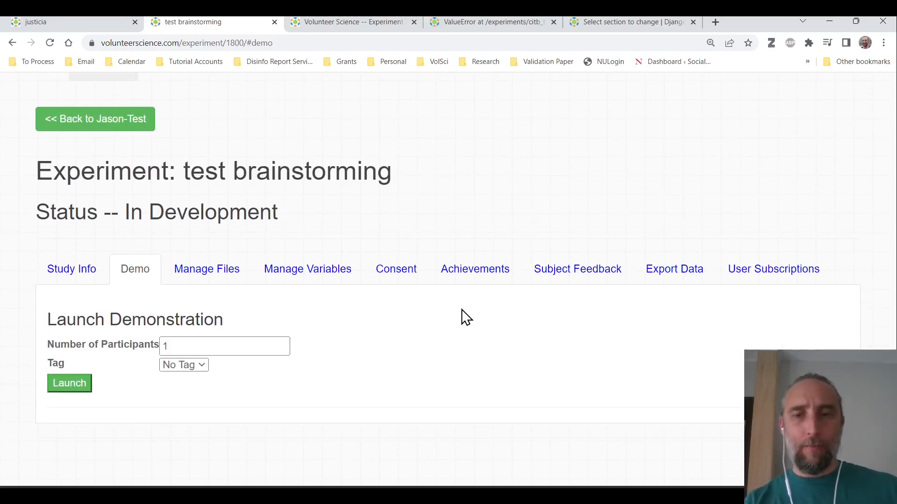
pyautogui.click(233, 278)
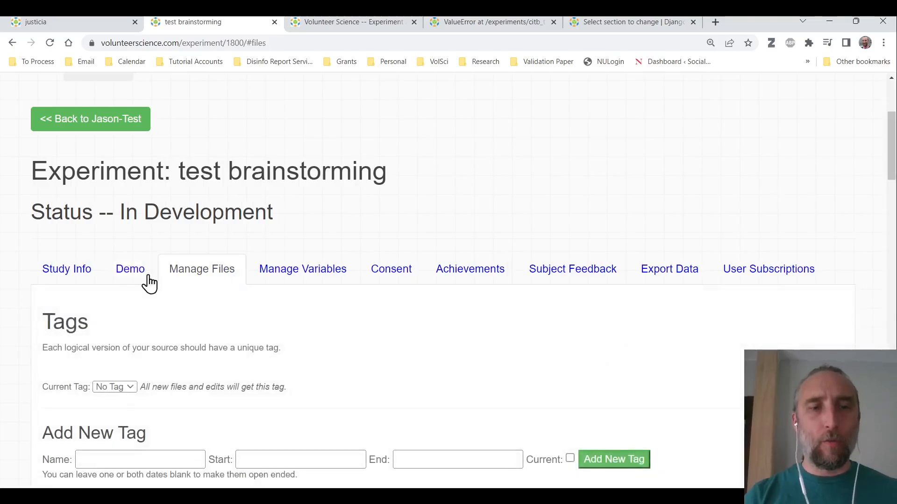
pyautogui.scroll(-8, 140, 280)
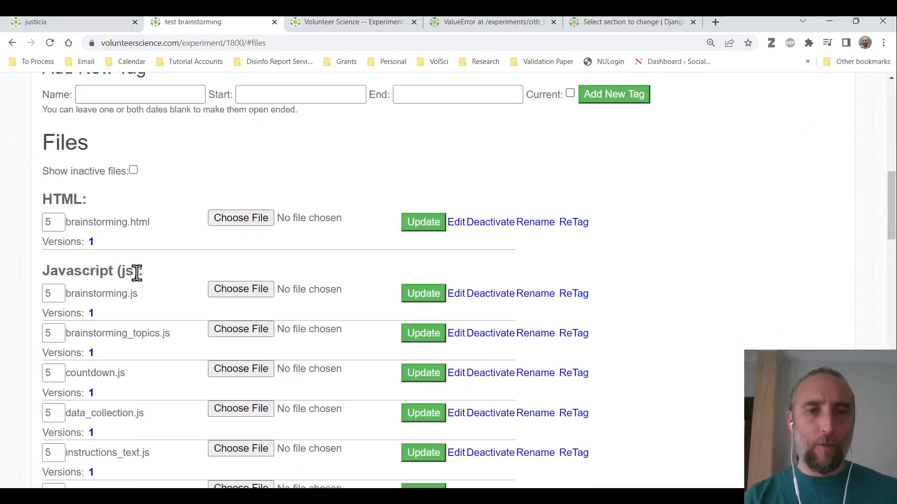
pyautogui.scroll(-1, 136, 274)
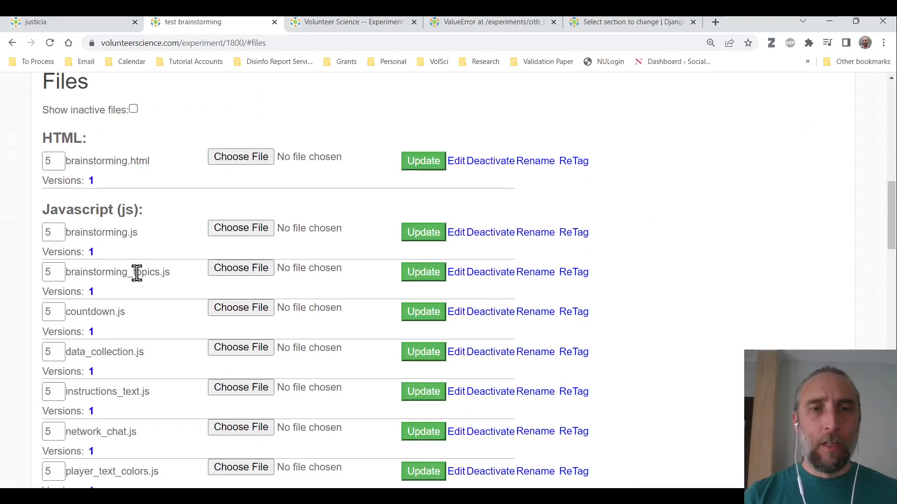
pyautogui.click(461, 163)
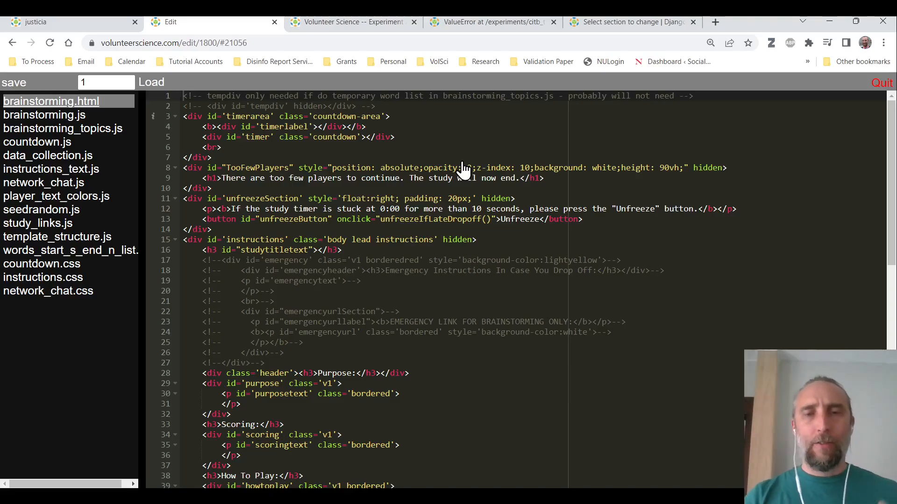
# - Examine the page sections in brainstorming.html, including TooFewPlayers, instructions, results area, experiment area and chat
pyautogui.scroll(-1, 464, 170)
pyautogui.doubleClick(245, 201)
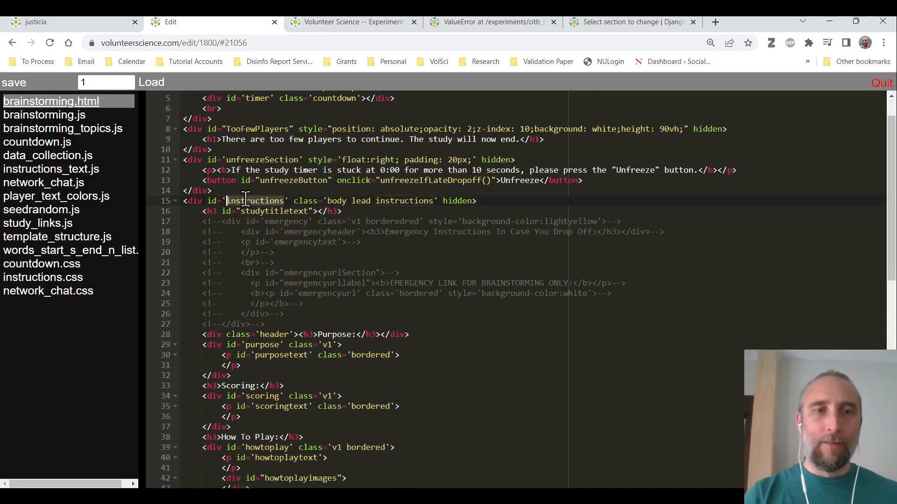
pyautogui.scroll(1, 245, 198)
pyautogui.doubleClick(252, 157)
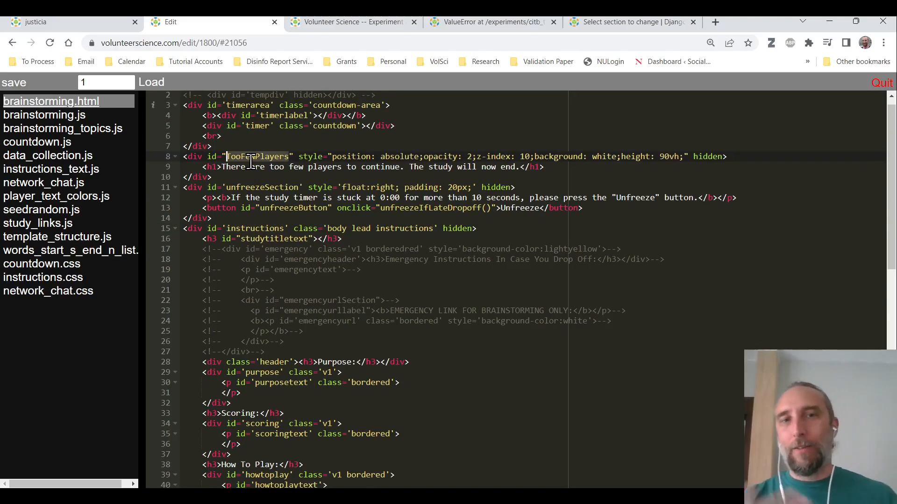
pyautogui.scroll(-9, 251, 161)
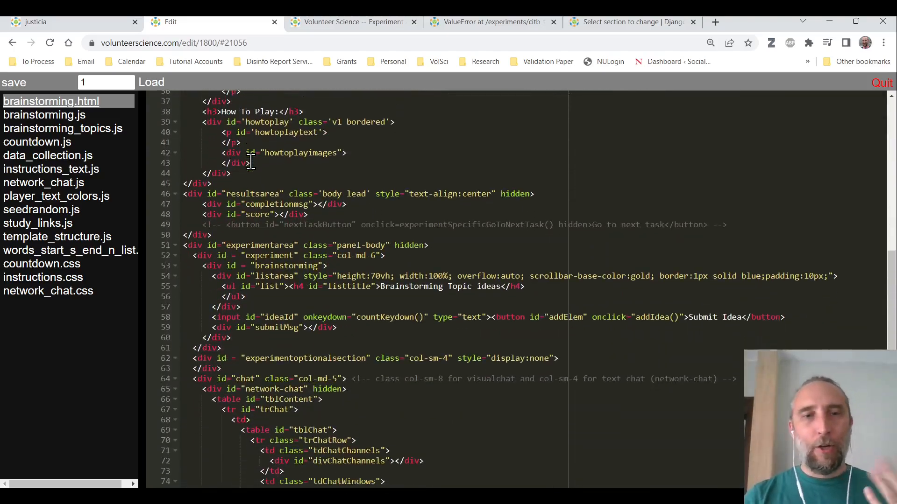
pyautogui.scroll(-3, 251, 162)
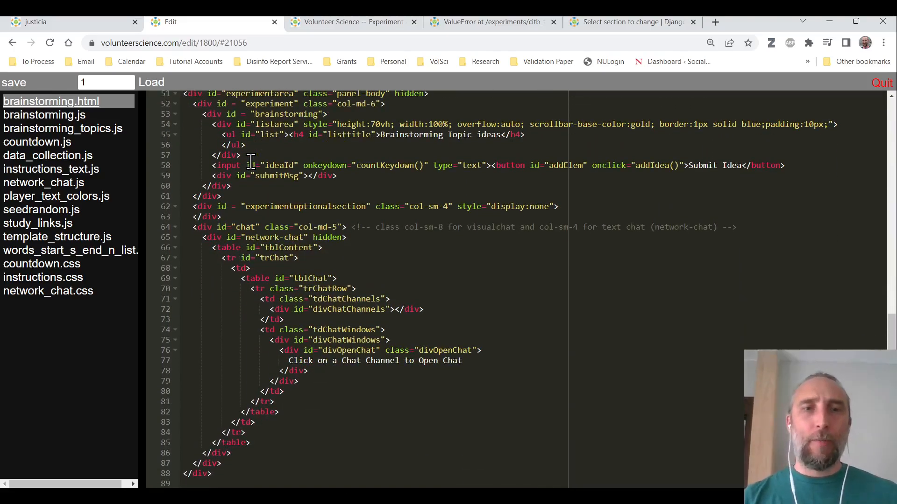
pyautogui.scroll(3, 251, 161)
pyautogui.scroll(2, 251, 162)
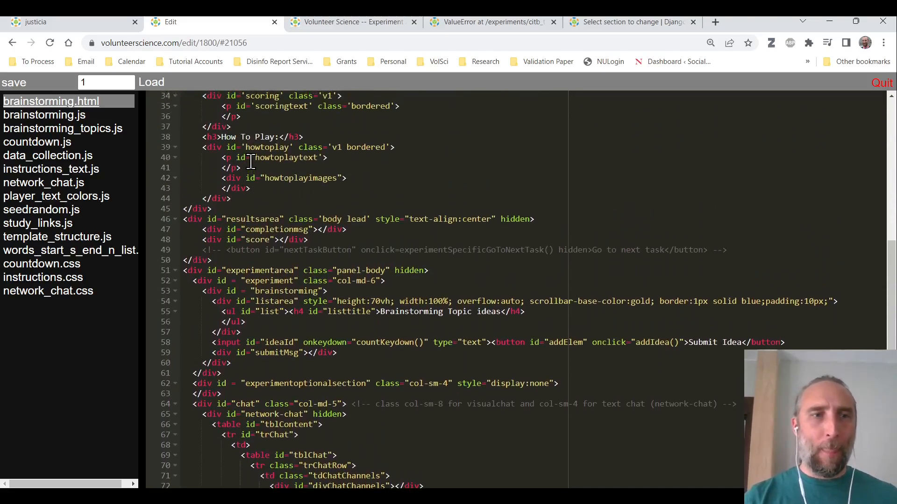
# - View the experiment-specific code in brainstorming.js and the global variables and functions in template_structure.js
pyautogui.click(54, 116)
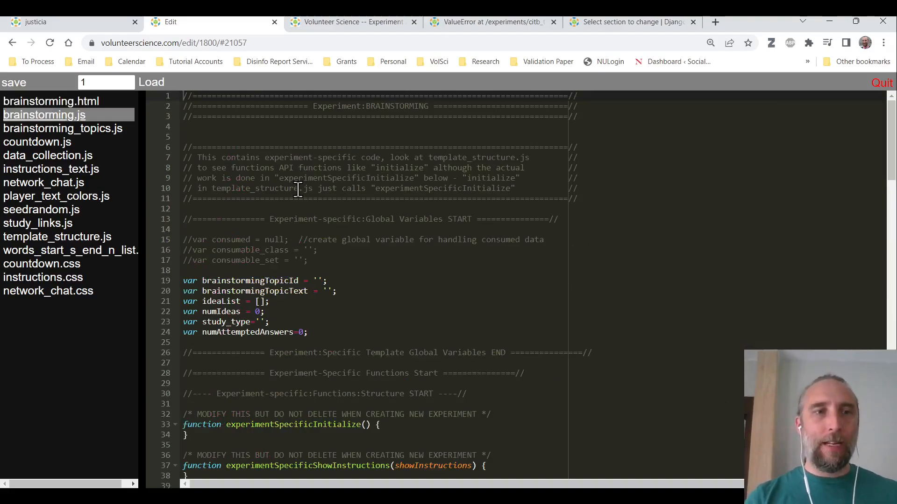
pyautogui.click(104, 238)
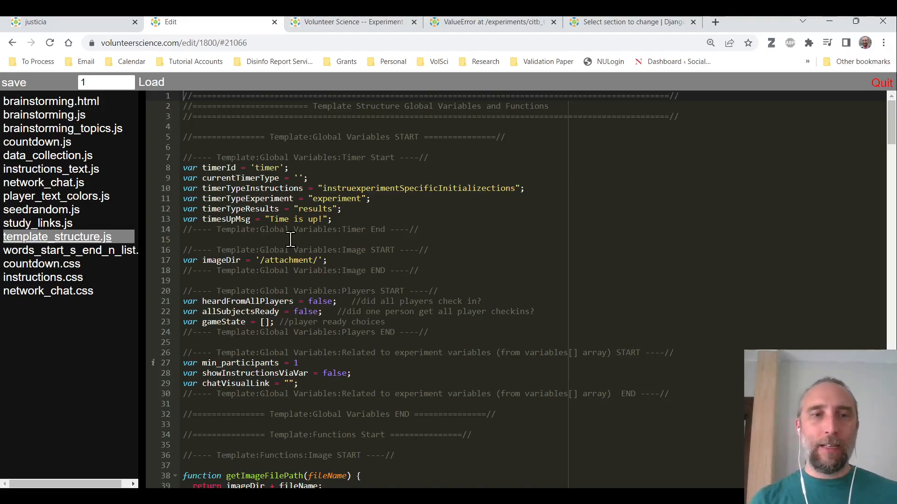
pyautogui.scroll(-15, 290, 239)
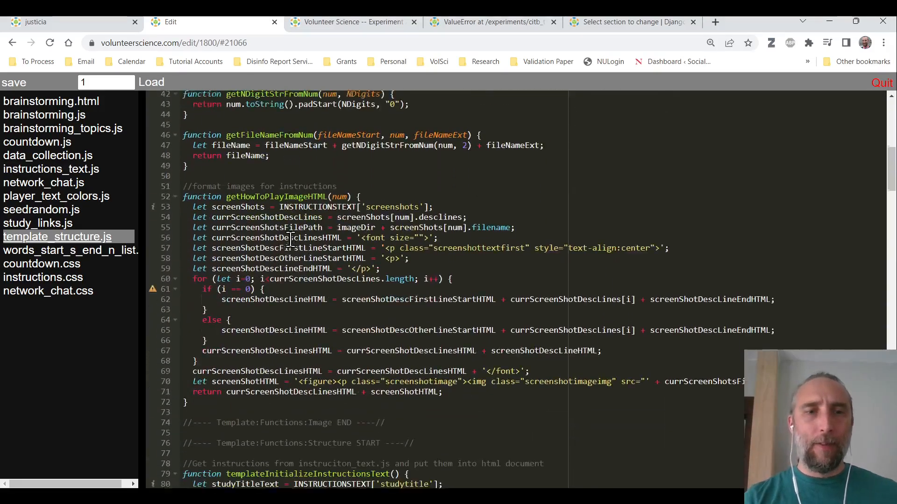
# - Search template_structure.js for "fetchm" and examine the newMove function that handles participant data
pyautogui.hotkey('ctrl', 'f')
pyautogui.write('fetch')
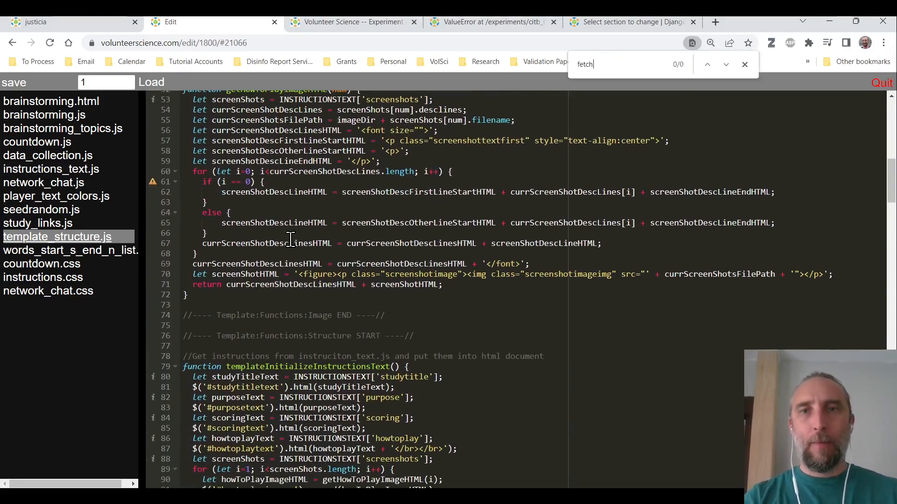
pyautogui.click(396, 240)
pyautogui.hotkey('ctrl', 'f')
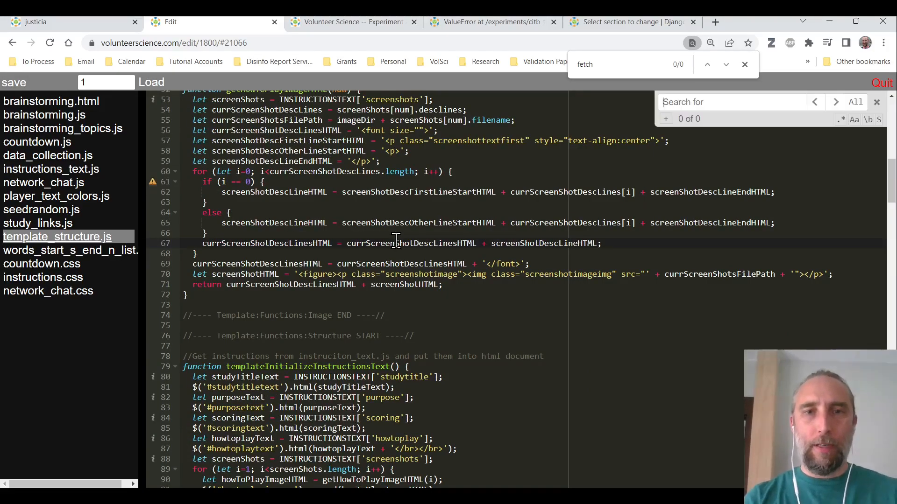
pyautogui.write('fetchm')
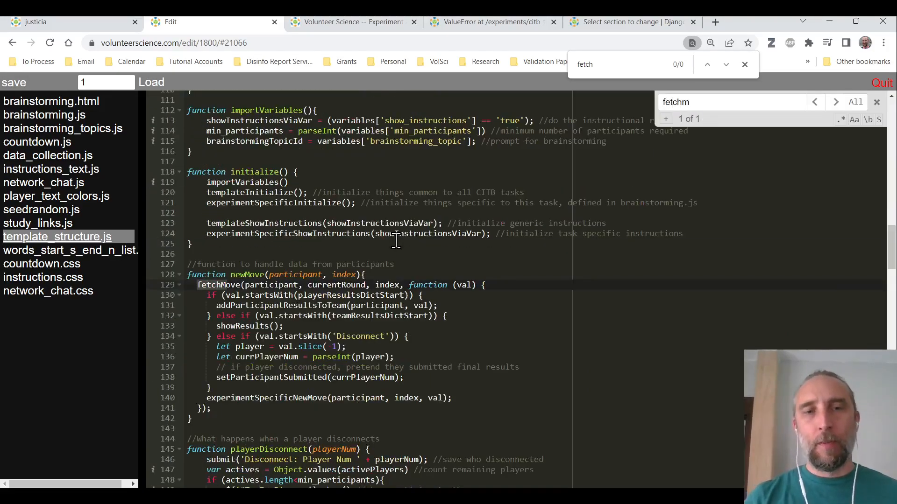
pyautogui.moveTo(245, 264); pyautogui.dragTo(256, 290)
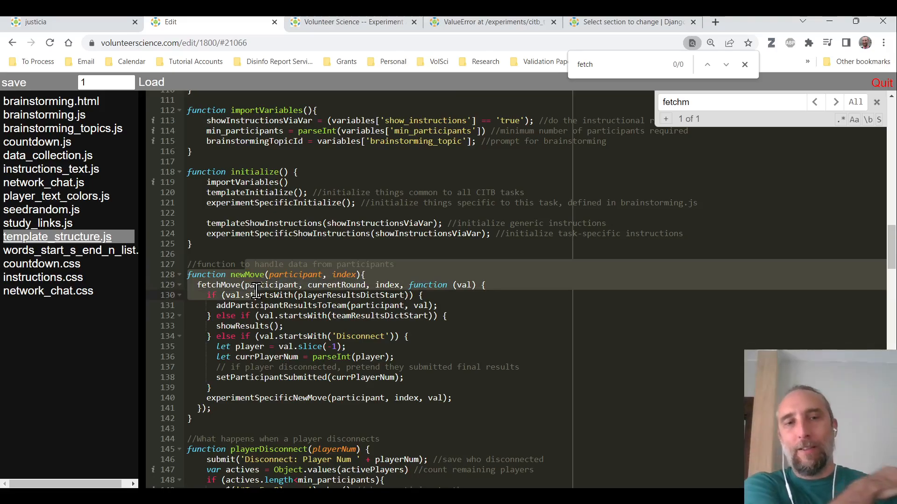
# - Examine the playerDisconnect function in template_structure.js and its relation to the Disconnect branch of newMove
pyautogui.scroll(-1, 257, 290)
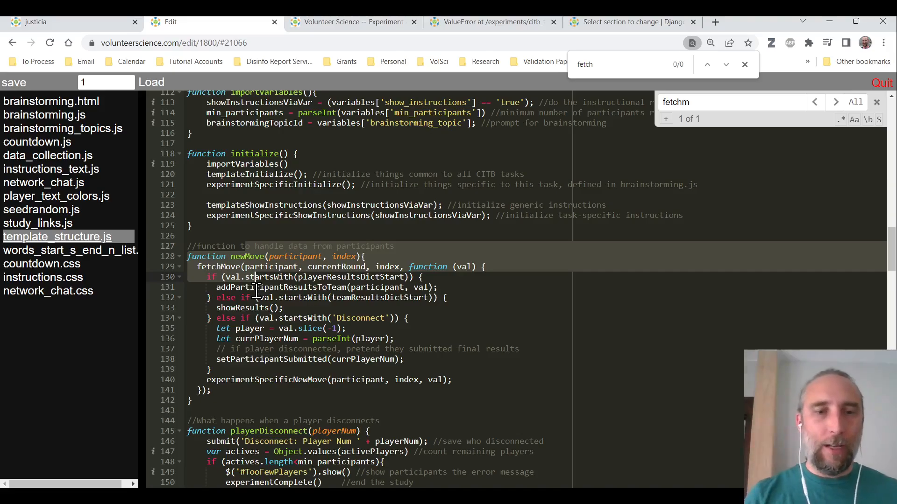
pyautogui.scroll(-2, 256, 291)
pyautogui.moveTo(221, 349); pyautogui.dragTo(252, 380)
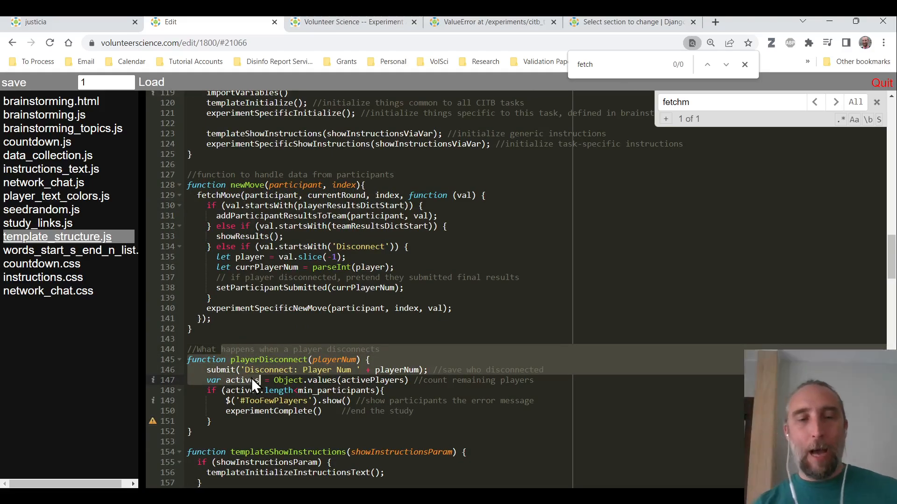
pyautogui.scroll(2, 251, 379)
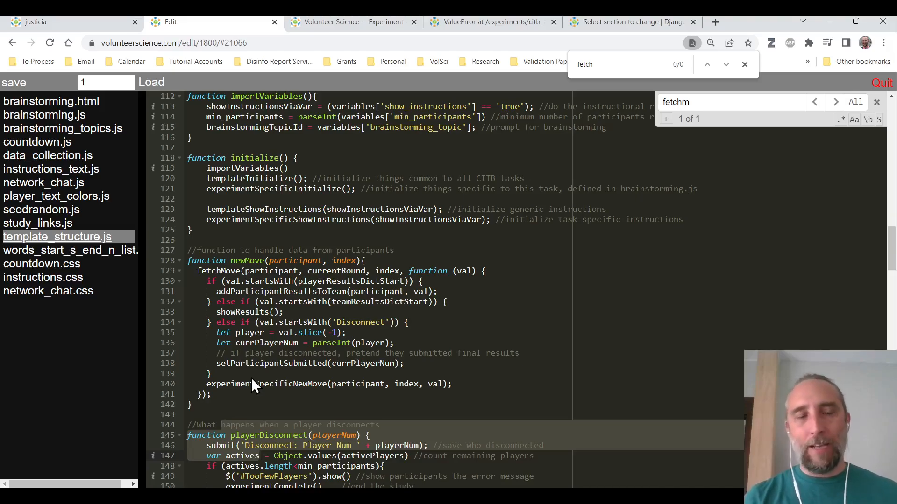
pyautogui.scroll(2, 252, 379)
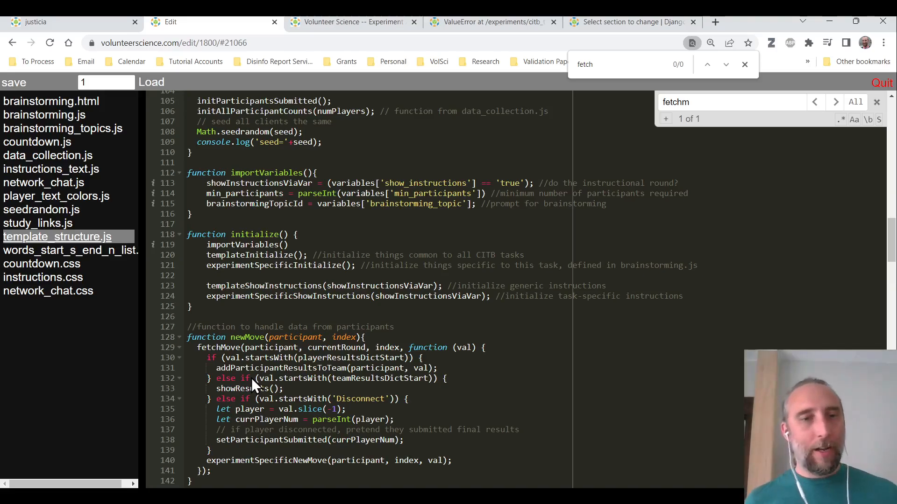
pyautogui.scroll(-1, 252, 379)
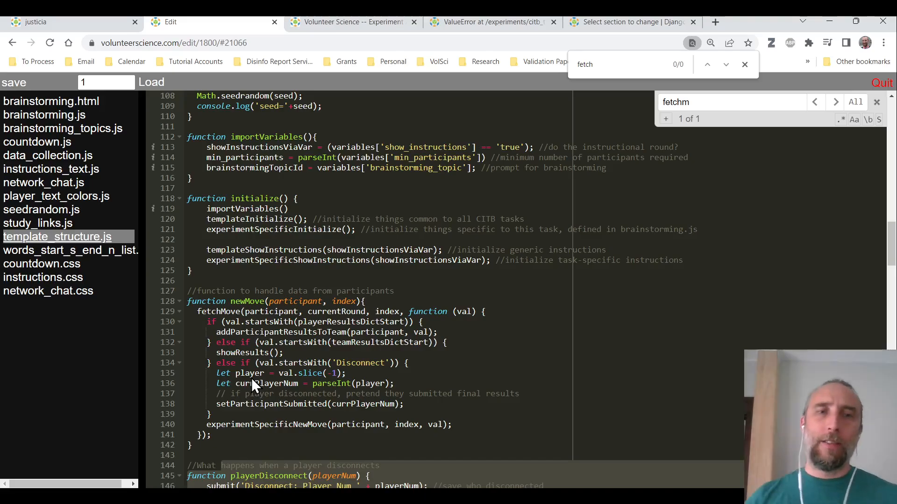
# - Open brainstorming.js and examine the validate and experimentSpecificNewMove functions that process submitted ideas
pyautogui.click(28, 117)
pyautogui.scroll(-5, 353, 131)
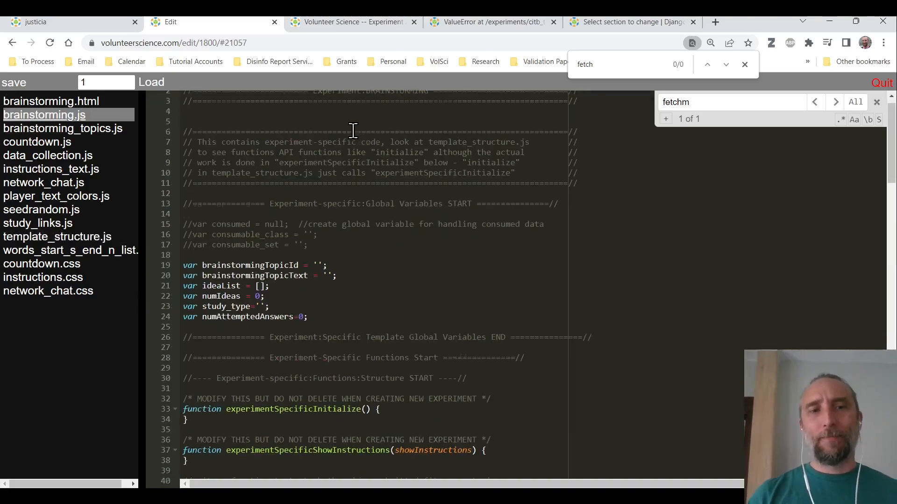
pyautogui.scroll(-3, 353, 131)
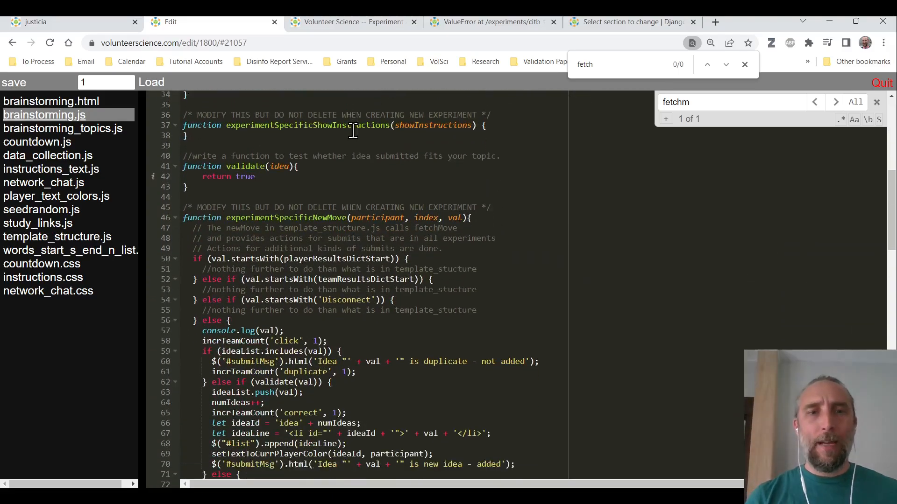
pyautogui.scroll(-1, 354, 131)
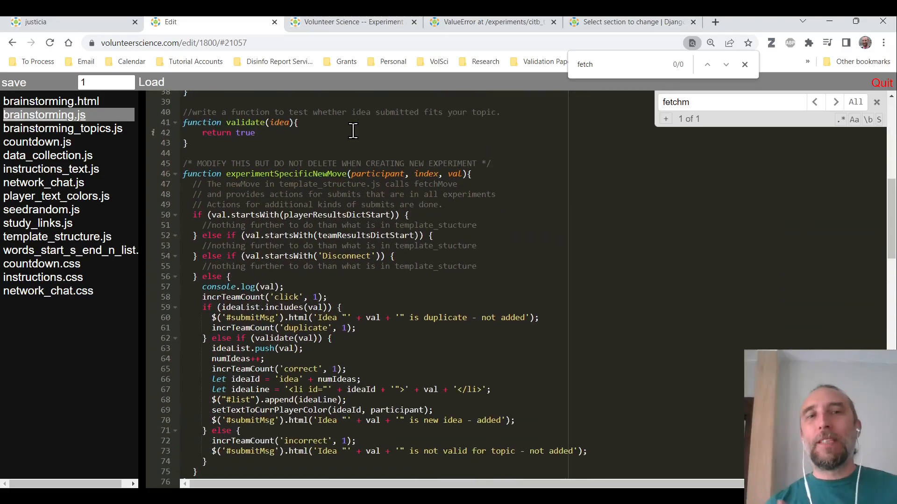
pyautogui.scroll(-1, 353, 131)
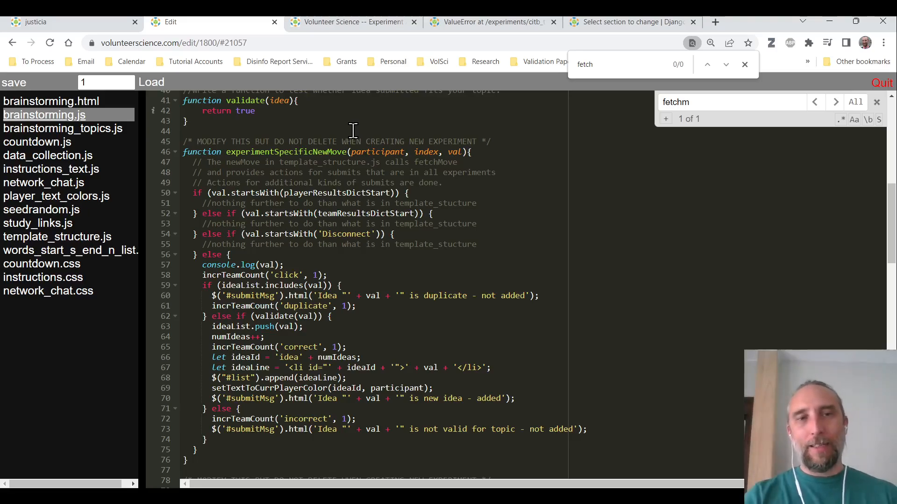
pyautogui.scroll(-1, 309, 171)
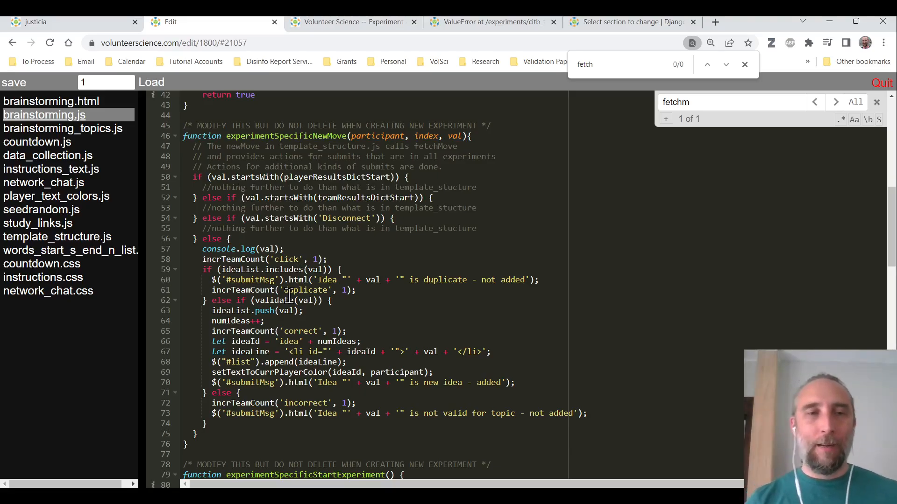
pyautogui.scroll(-2, 265, 414)
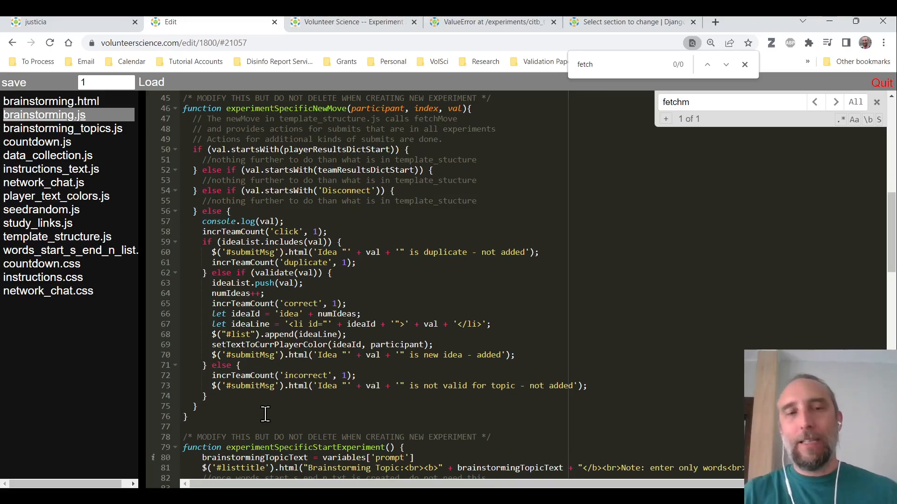
# - Review the remaining functions in brainstorming.js, including experiment start, importConsumable, task completion and addIdea
pyautogui.scroll(-18, 264, 414)
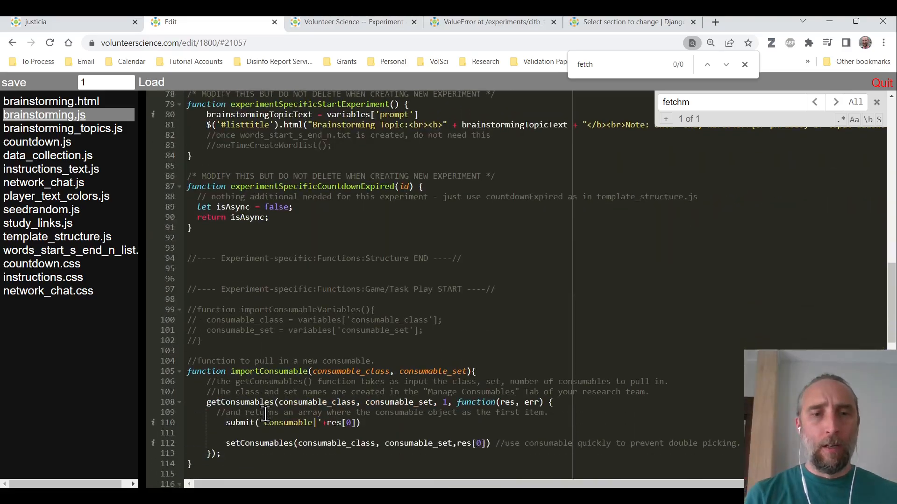
pyautogui.scroll(-12, 264, 415)
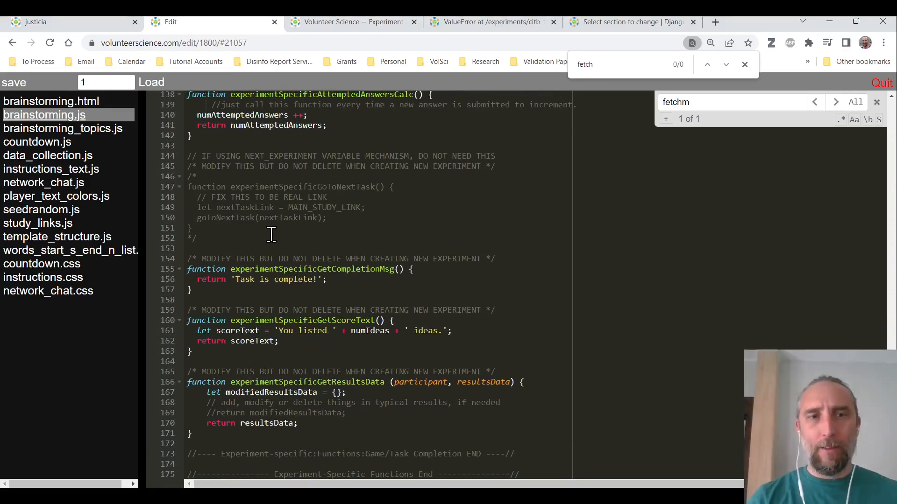
pyautogui.scroll(10, 272, 235)
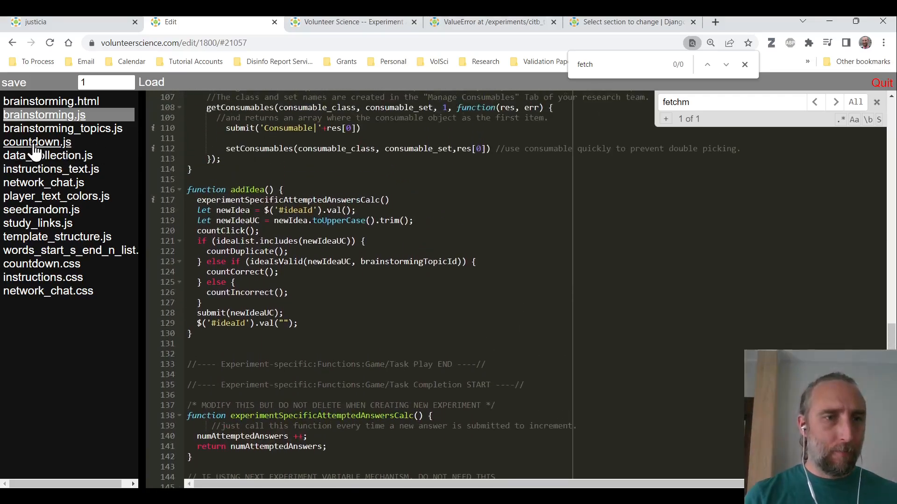
# - Open data_collection.js and examine its count types and the participant and team count functions
pyautogui.click(56, 162)
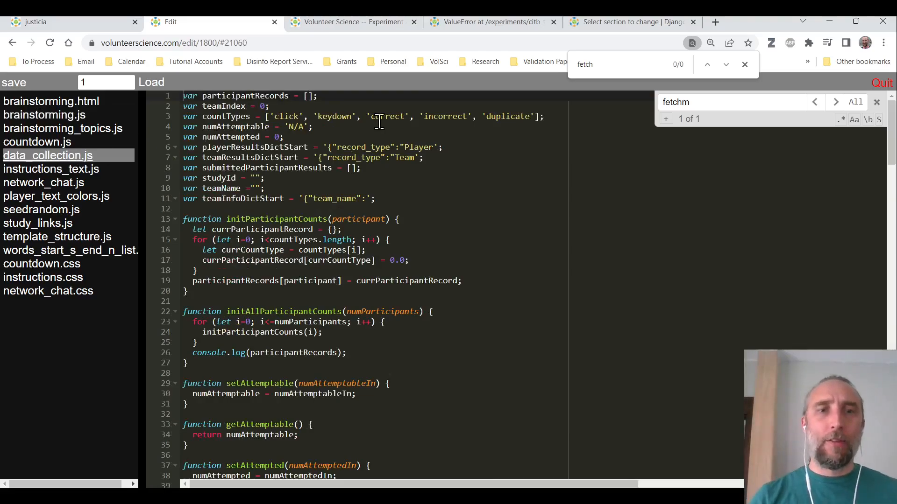
pyautogui.scroll(-1, 379, 121)
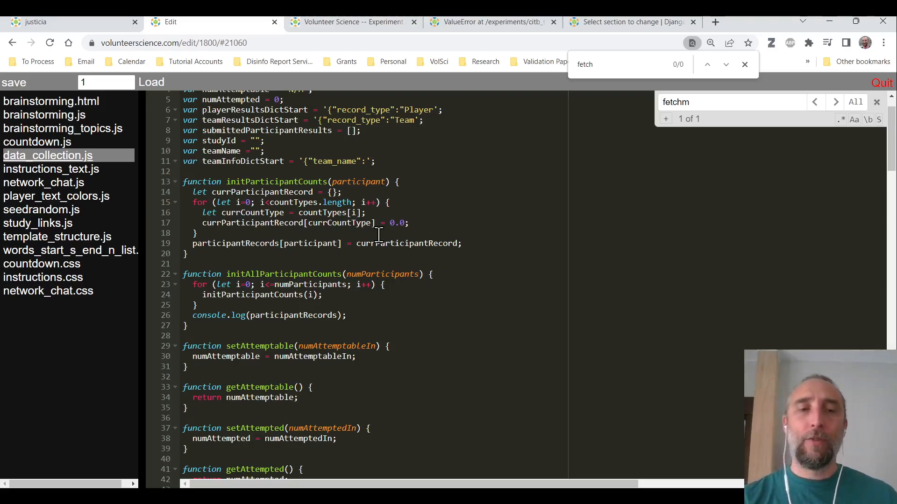
pyautogui.scroll(-5, 379, 235)
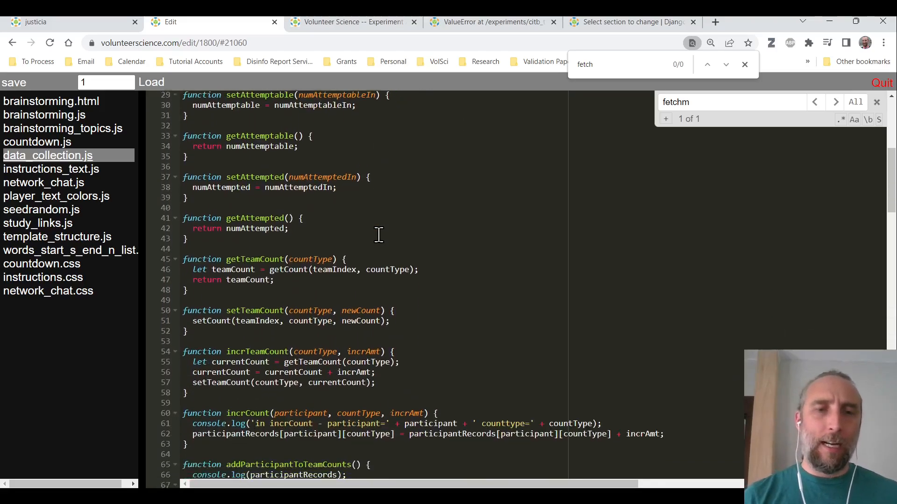
pyautogui.scroll(-5, 379, 235)
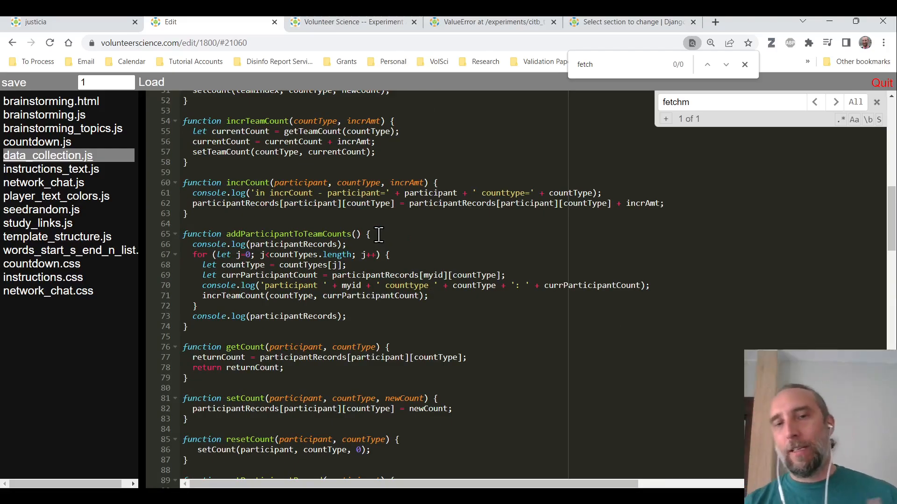
# - Examine the fields that getResultsDataParticipant records in data_collection.js, highlighting record_type and study_id
pyautogui.scroll(-10, 379, 235)
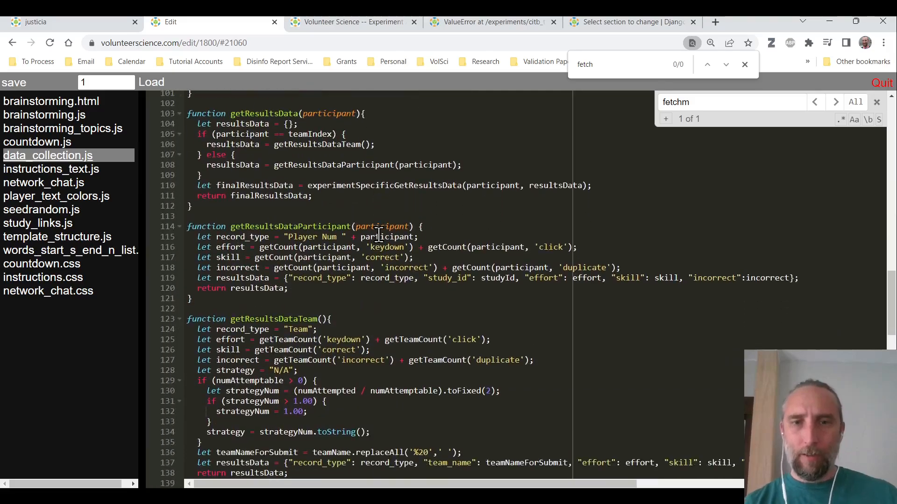
pyautogui.moveTo(293, 268); pyautogui.dragTo(421, 272)
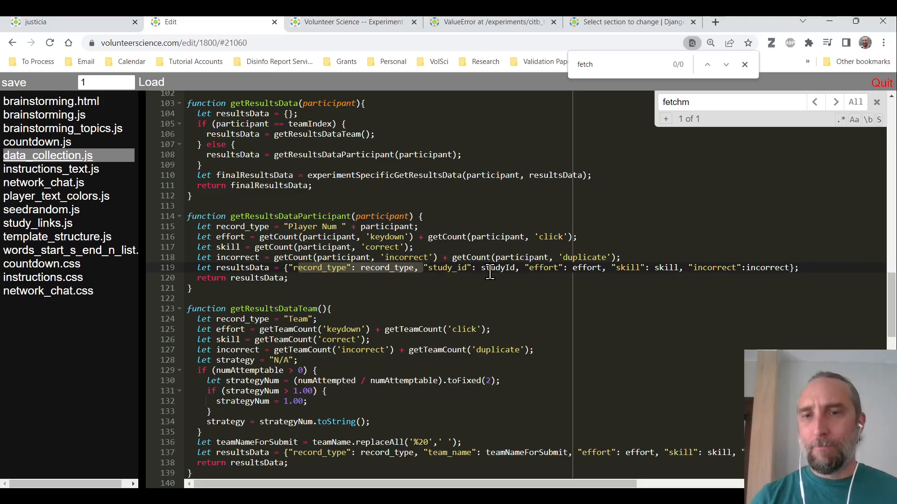
pyautogui.moveTo(472, 269); pyautogui.dragTo(505, 273)
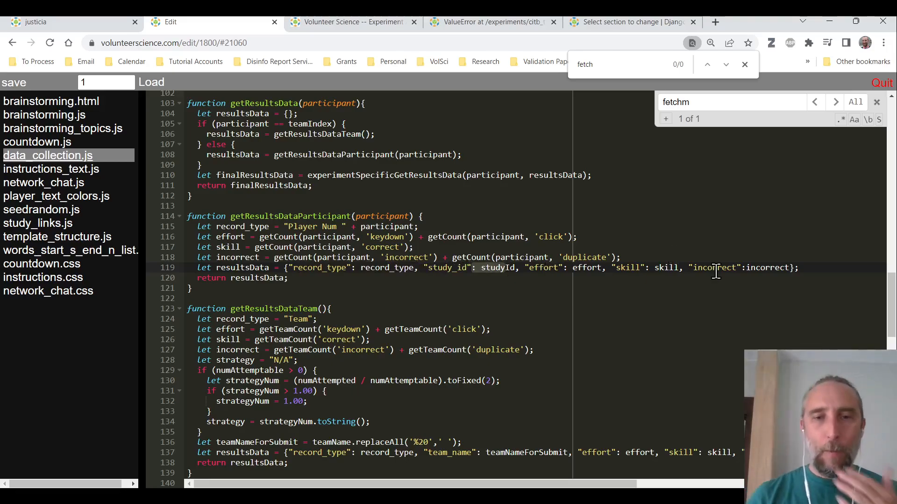
# - Examine the full resultsData line in getResultsDataTeam, from team_name through effort, skill, incorrect, strategy and num_attempted
pyautogui.scroll(-3, 715, 271)
pyautogui.click(405, 354)
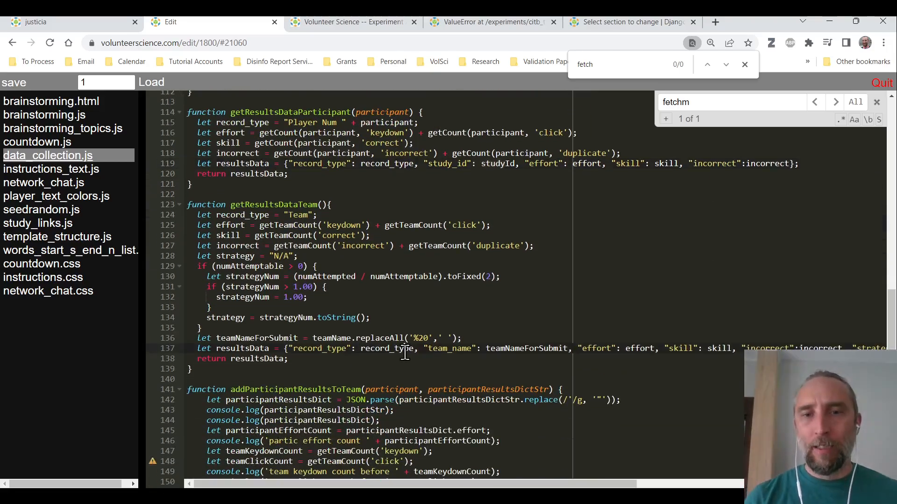
pyautogui.moveTo(405, 354); pyautogui.dragTo(470, 353)
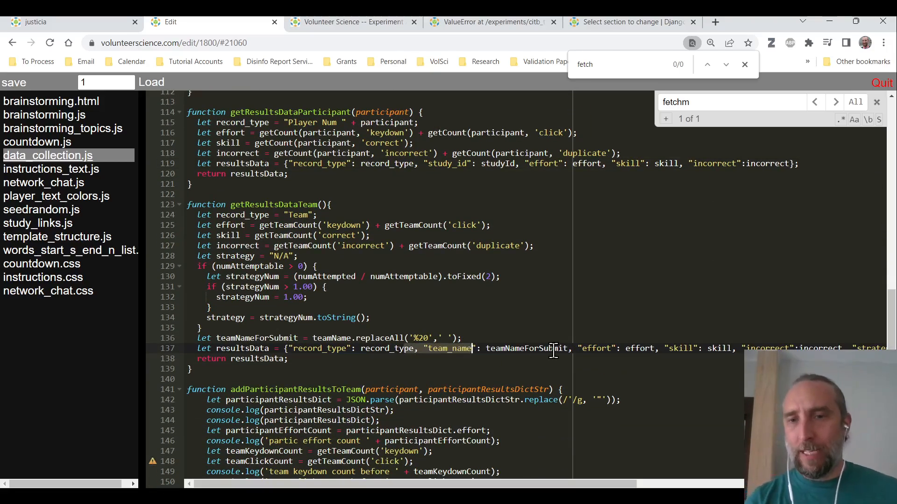
pyautogui.hscroll(4, 552, 351)
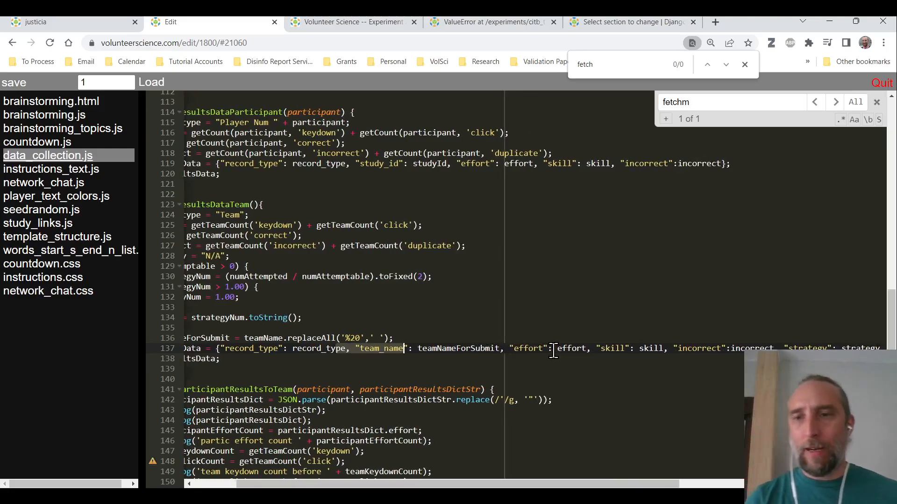
pyautogui.hscroll(3, 552, 350)
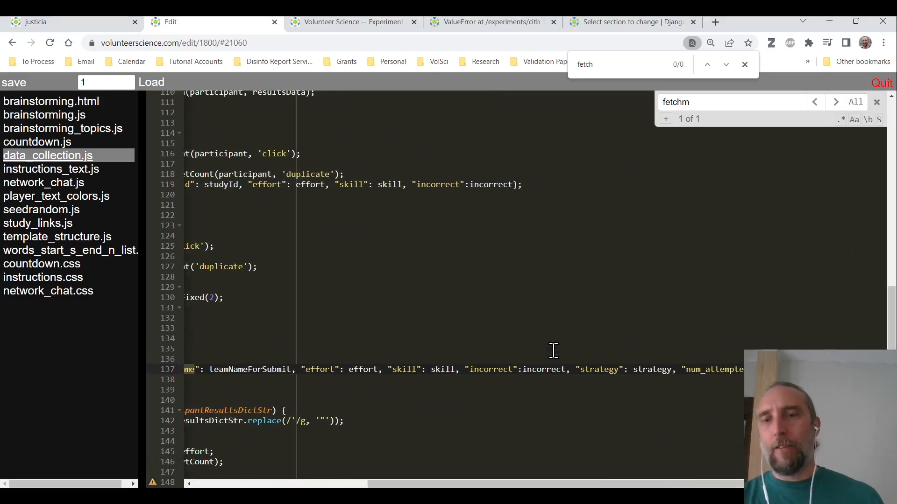
pyautogui.hscroll(3, 553, 350)
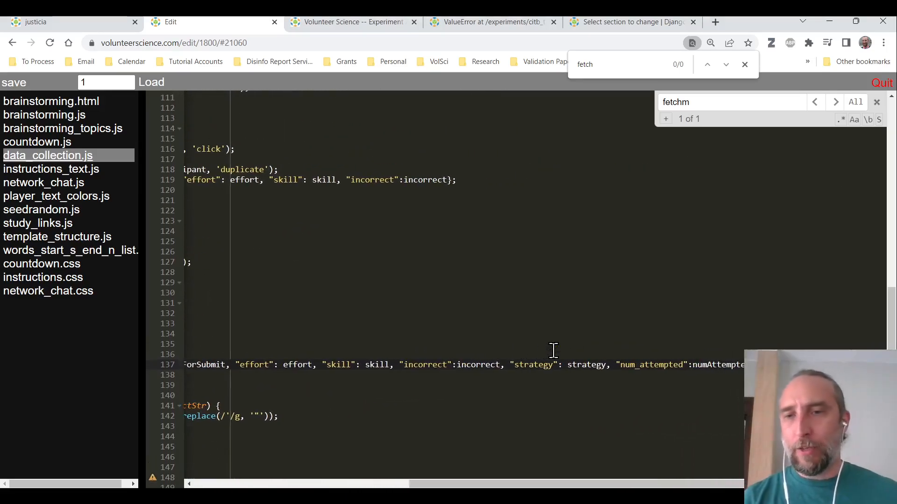
pyautogui.hscroll(-10, 687, 322)
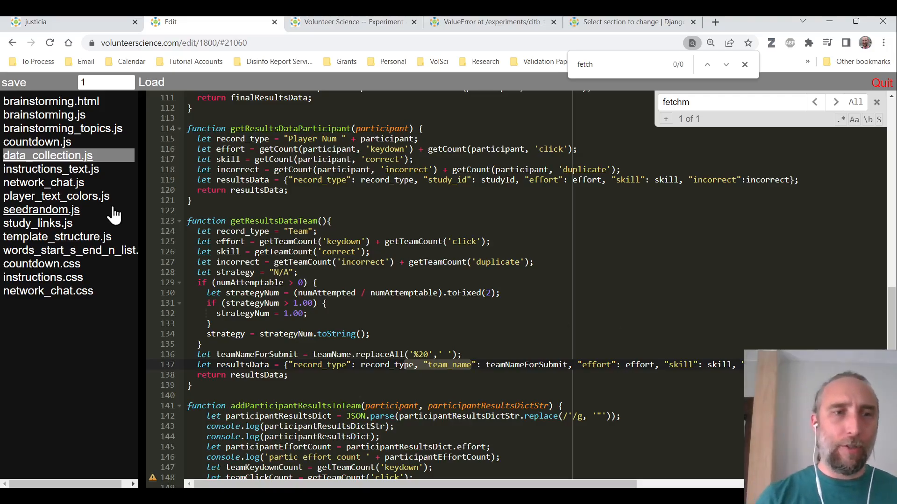
# - Open instructions_text.js and examine its studytitle, scoring and howtoplay entries
pyautogui.click(49, 170)
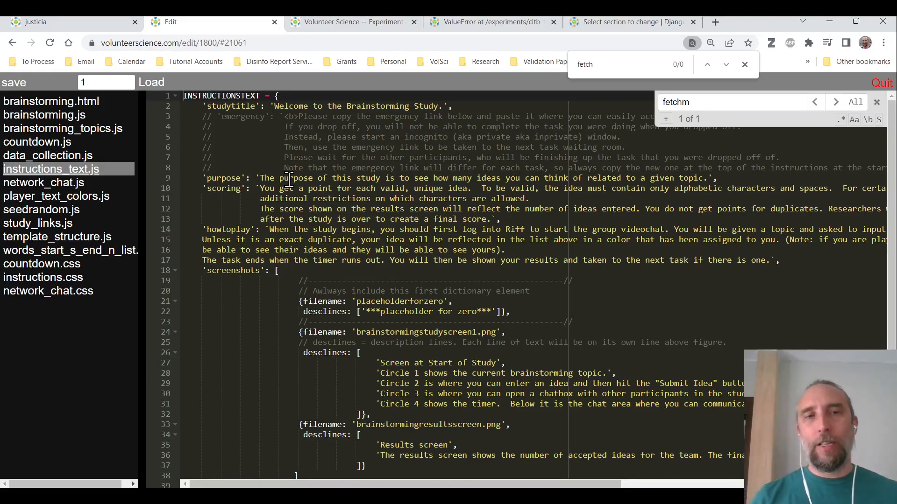
pyautogui.doubleClick(225, 103)
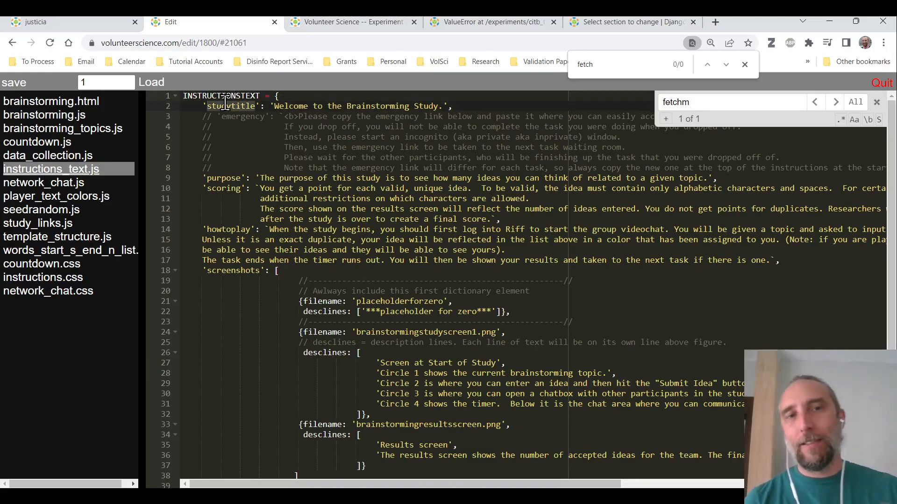
pyautogui.click(221, 188)
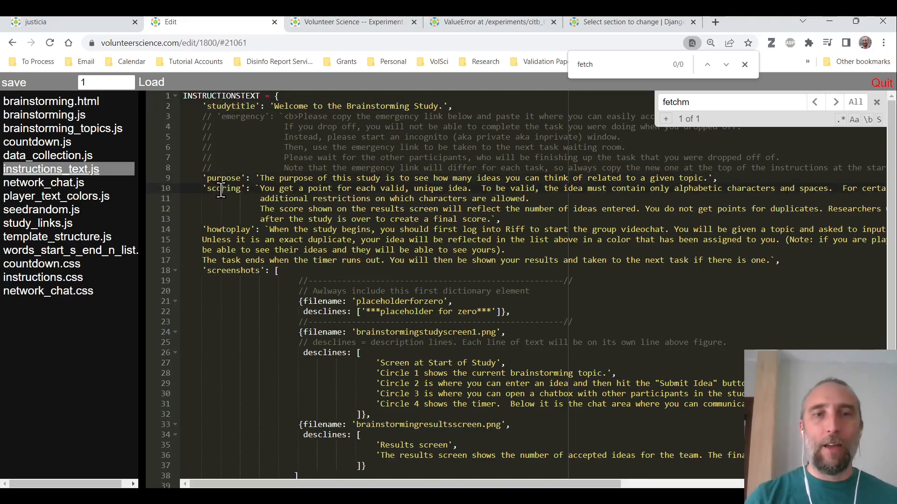
pyautogui.click(231, 230)
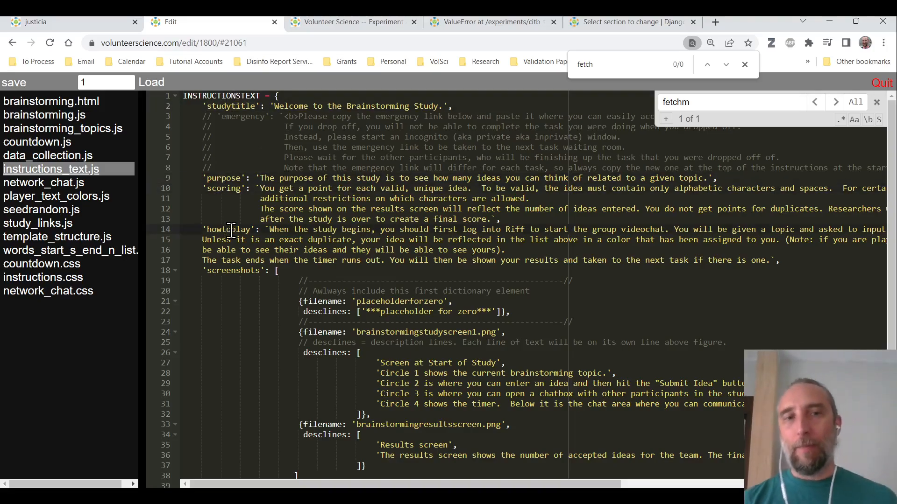
# - Examine the screenshots entries in instructions_text.js with their filename and desclines fields, and quit the source editor
pyautogui.scroll(-1, 362, 270)
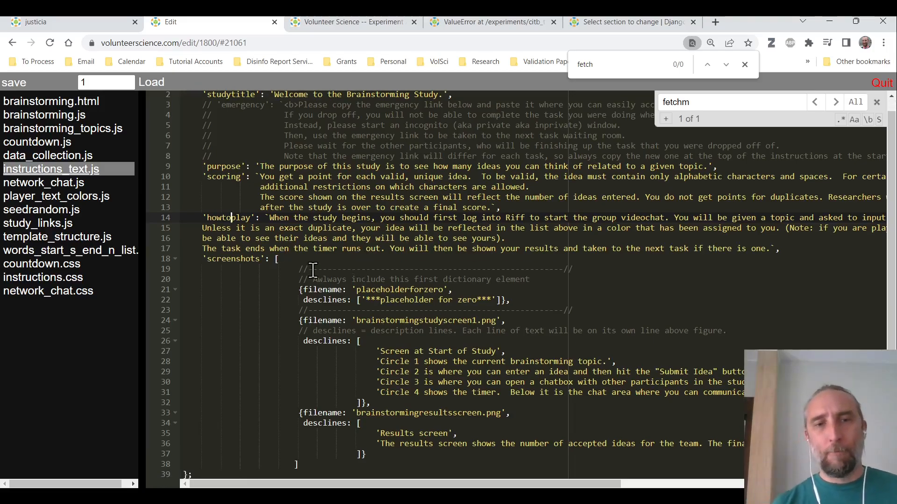
pyautogui.click(318, 290)
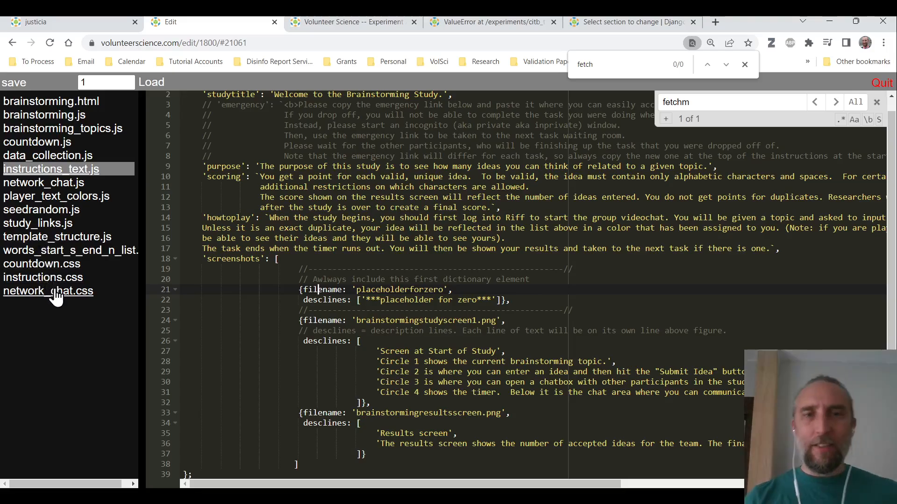
pyautogui.click(878, 85)
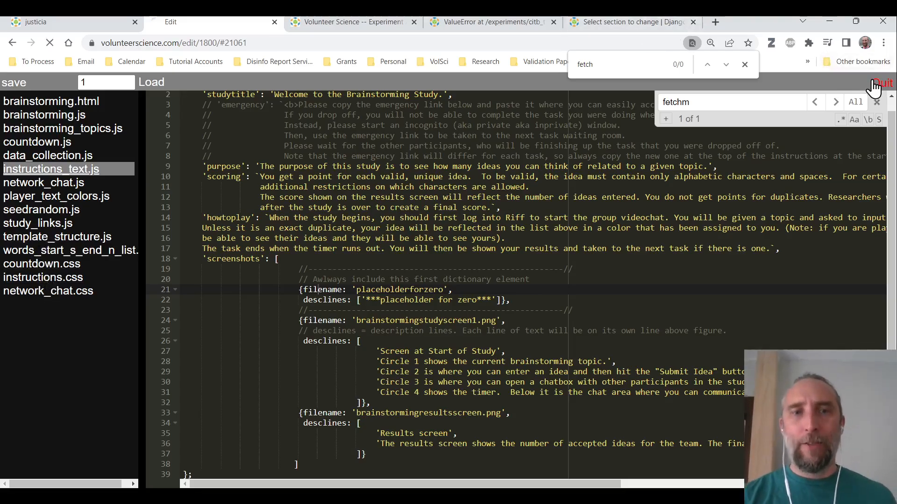
pyautogui.scroll(-3, 633, 248)
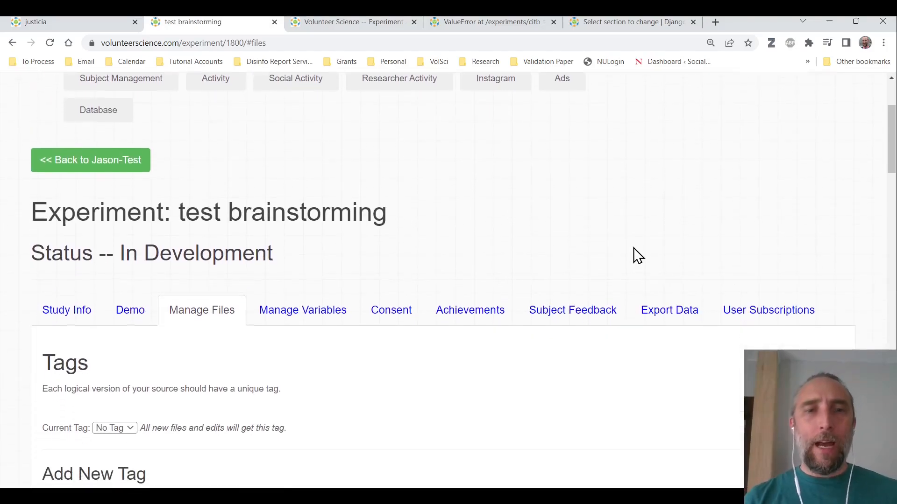
pyautogui.scroll(-2, 633, 247)
pyautogui.scroll(1, 468, 240)
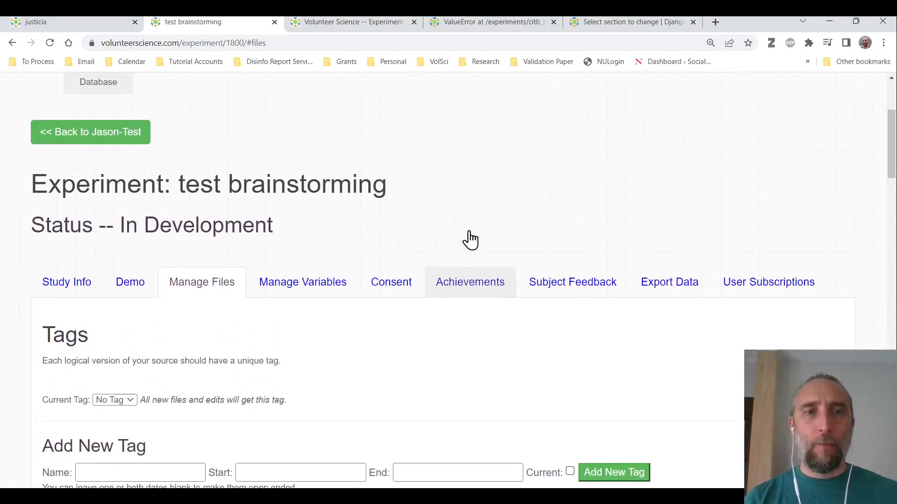
pyautogui.scroll(1, 470, 231)
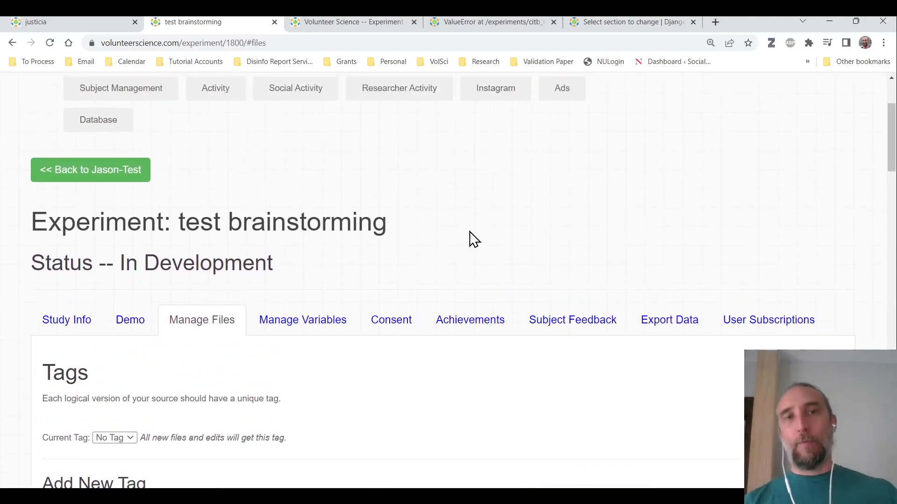
pyautogui.scroll(1, 469, 239)
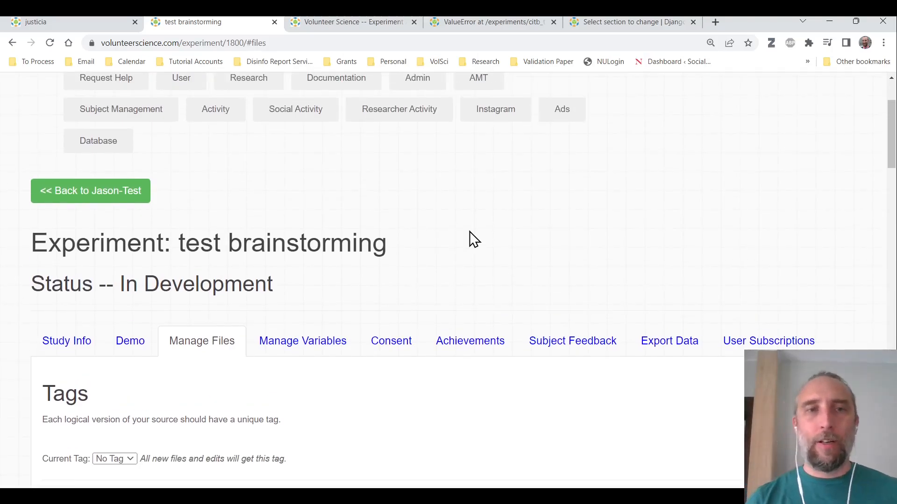
pyautogui.scroll(1, 471, 239)
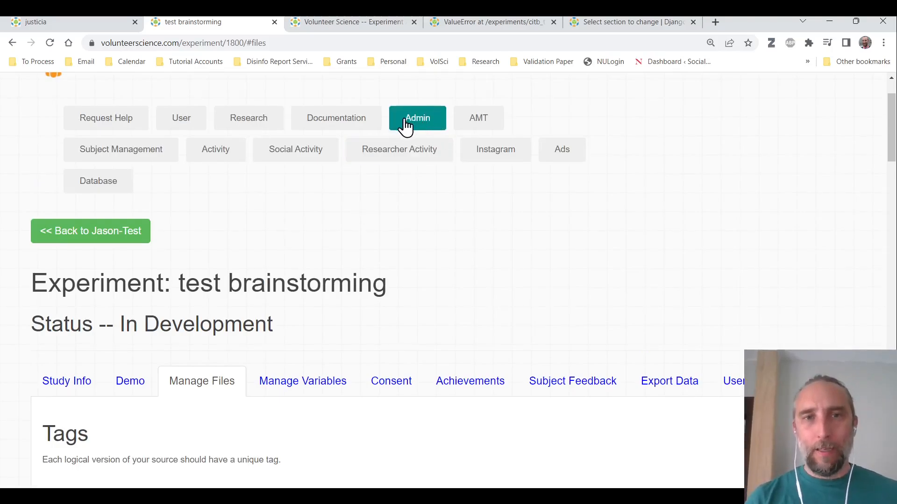
# - Add a category named "test brainstorming" with the description "hello" to the CITB Tutorial section in experiment administration
pyautogui.click(357, 22)
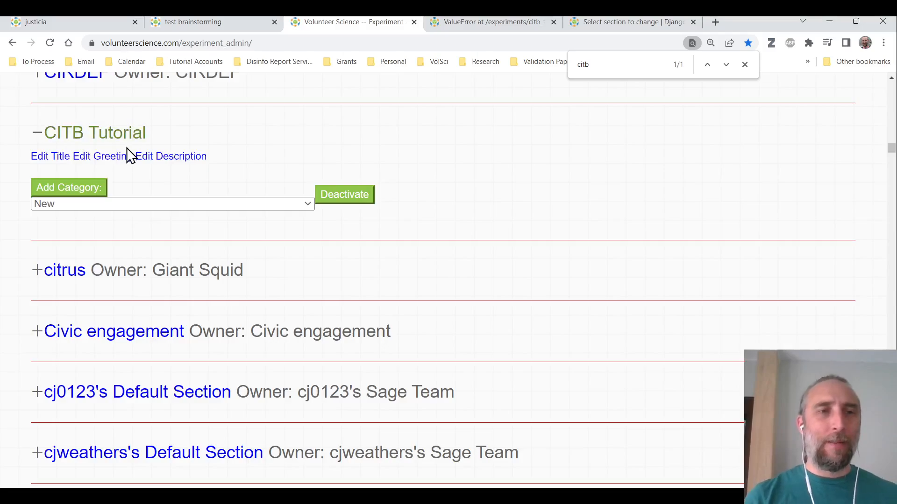
pyautogui.click(74, 194)
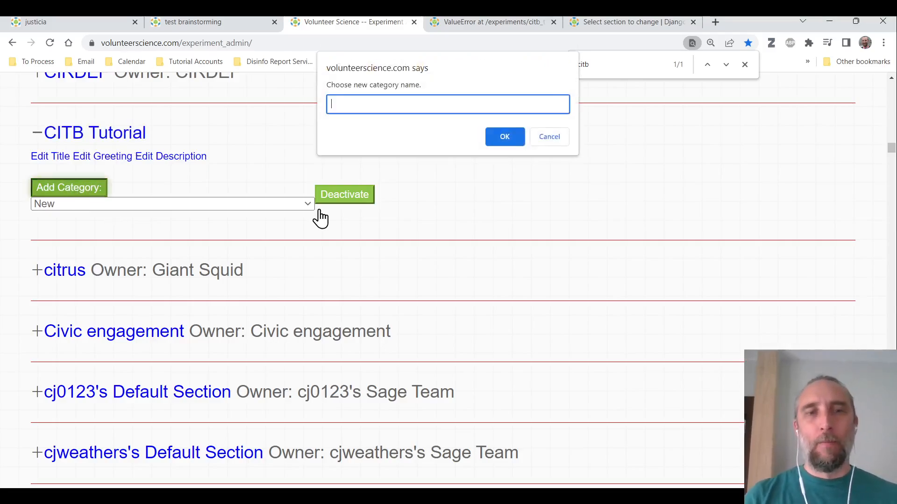
pyautogui.write('test brainstorming')
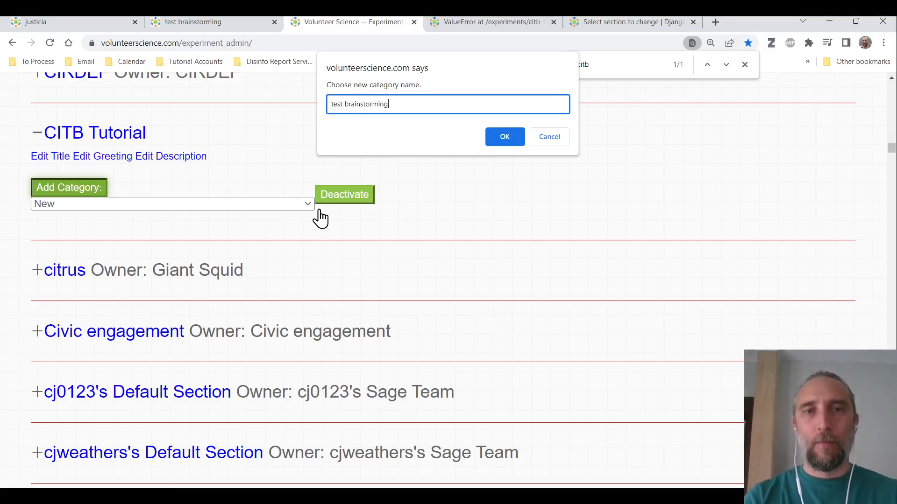
pyautogui.press('Return')
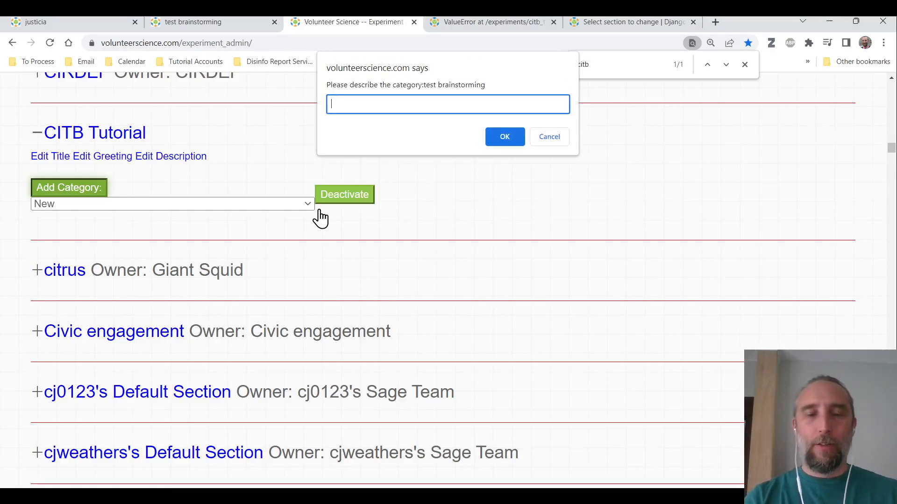
pyautogui.write('hel')
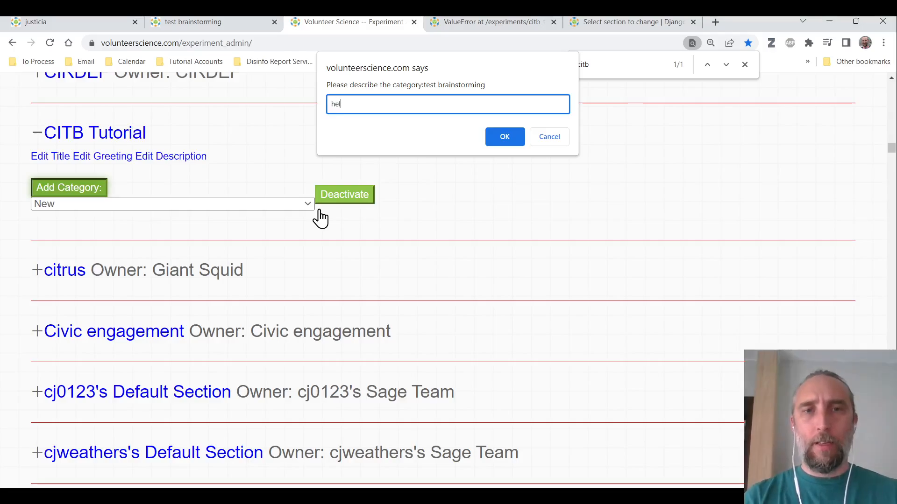
pyautogui.write('lo')
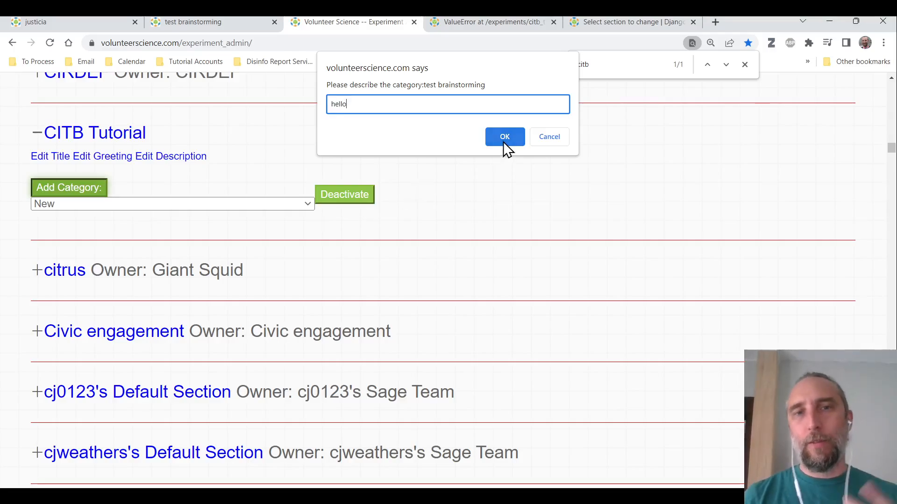
pyautogui.click(503, 142)
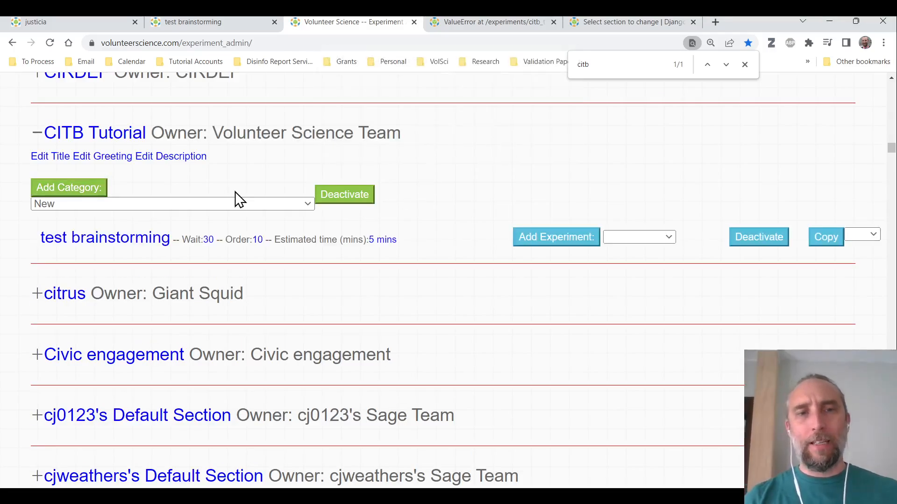
# - Add the test brainstorming experiment to the test brainstorming category of the CITB Tutorial section
pyautogui.scroll(-1, 234, 192)
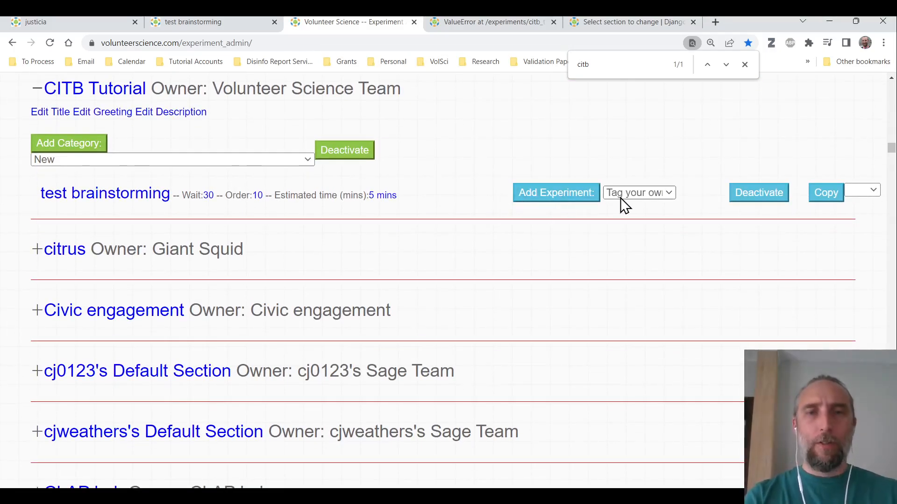
pyautogui.press('Down')
pyautogui.press('Down')
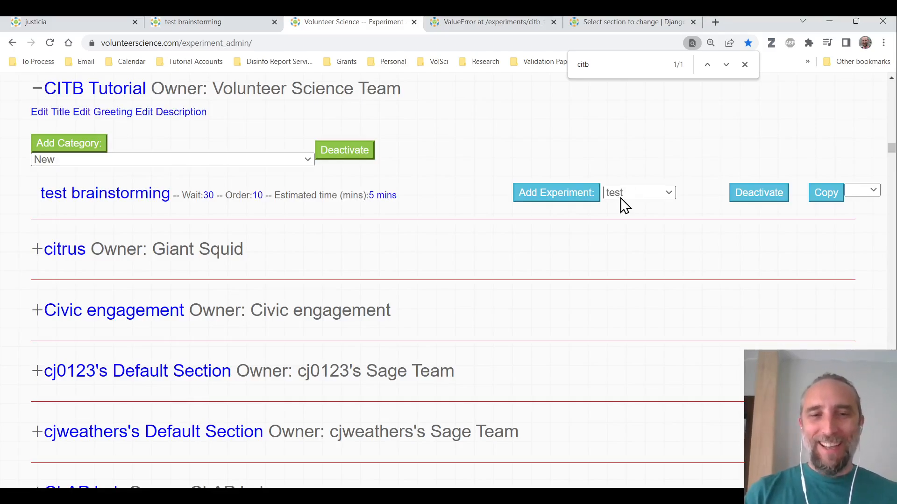
pyautogui.press('Down')
pyautogui.press('Down')
pyautogui.press('Down')
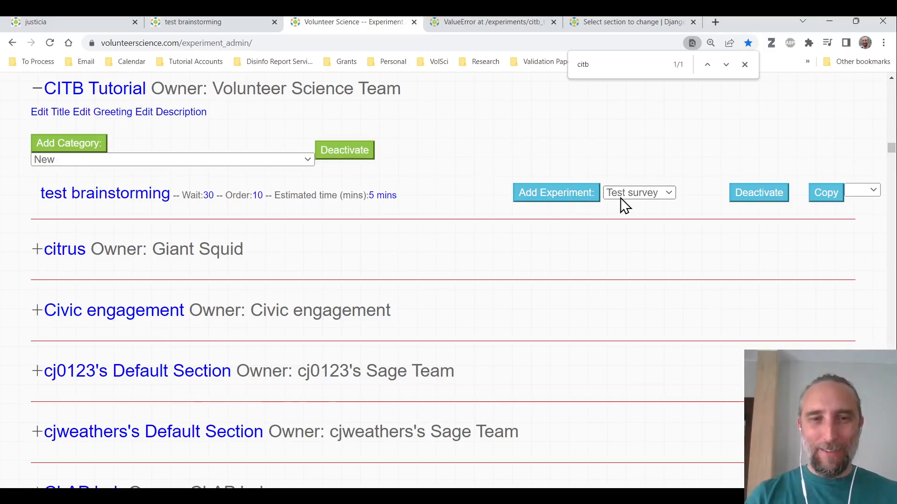
pyautogui.click(377, 331)
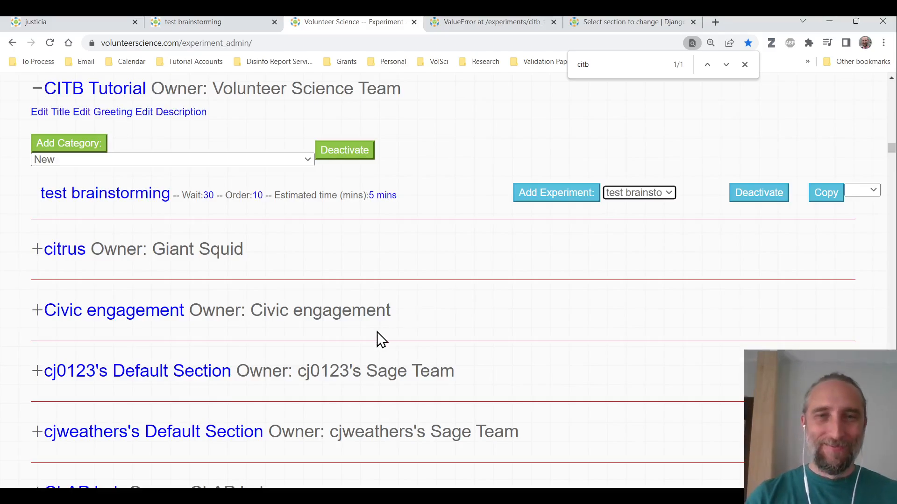
pyautogui.click(552, 200)
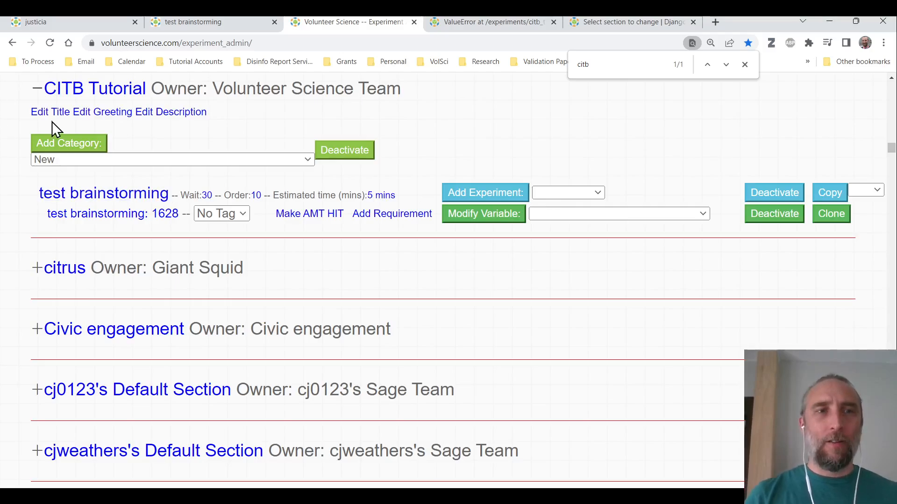
# - Open the CITB Tutorial section's public page separately and start the test brainstorming experiment from it
pyautogui.keyDown('ctrl'); pyautogui.click(103, 99); pyautogui.keyUp('ctrl')
pyautogui.click(426, 21)
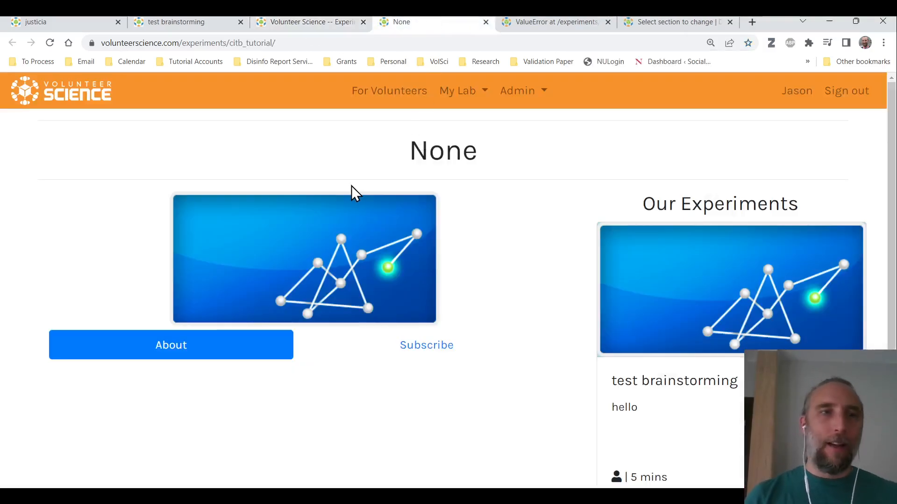
pyautogui.scroll(-3, 555, 184)
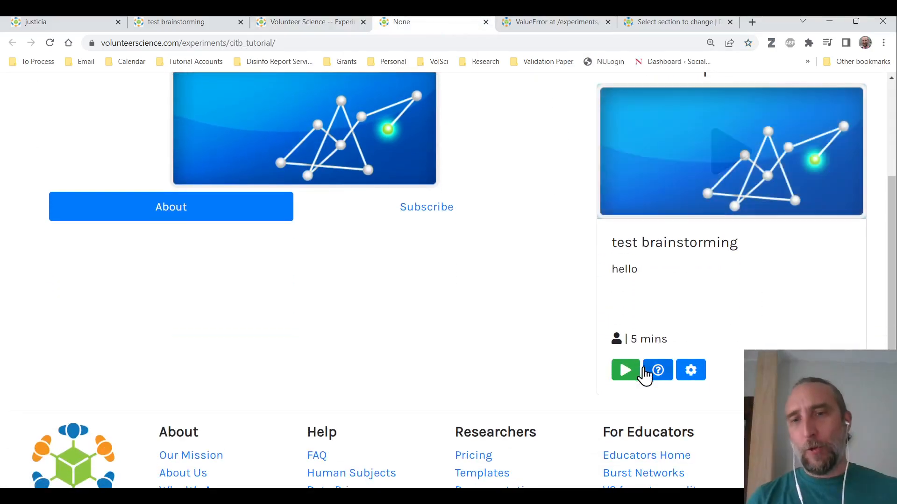
pyautogui.click(627, 371)
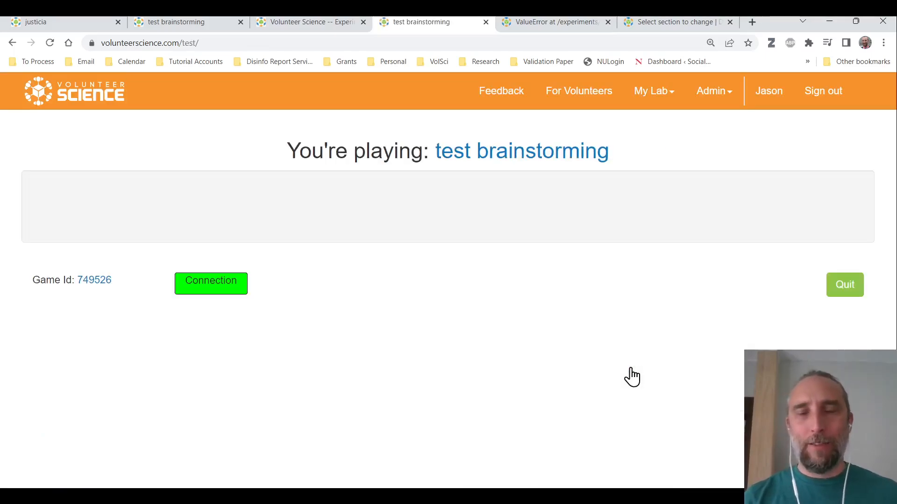
# - Look through the running experiment's instructions and example screens, and quit the game
pyautogui.scroll(-10, 630, 376)
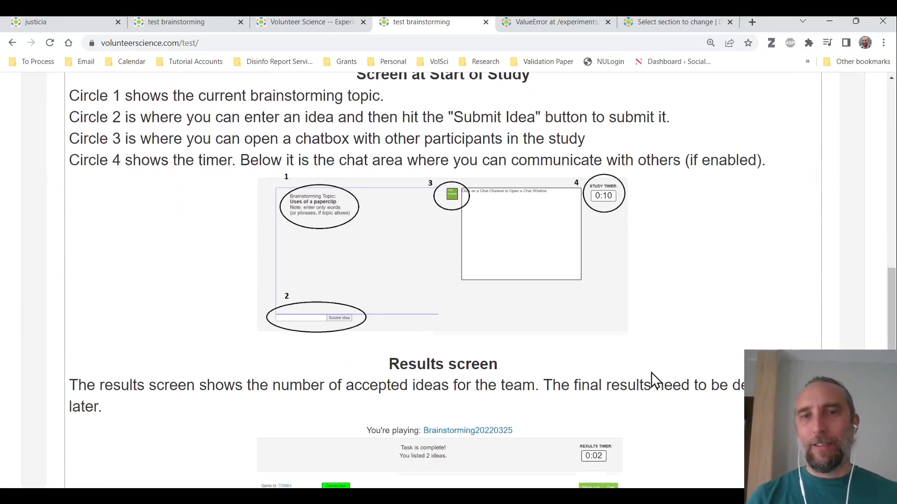
pyautogui.scroll(-4, 651, 374)
pyautogui.click(848, 477)
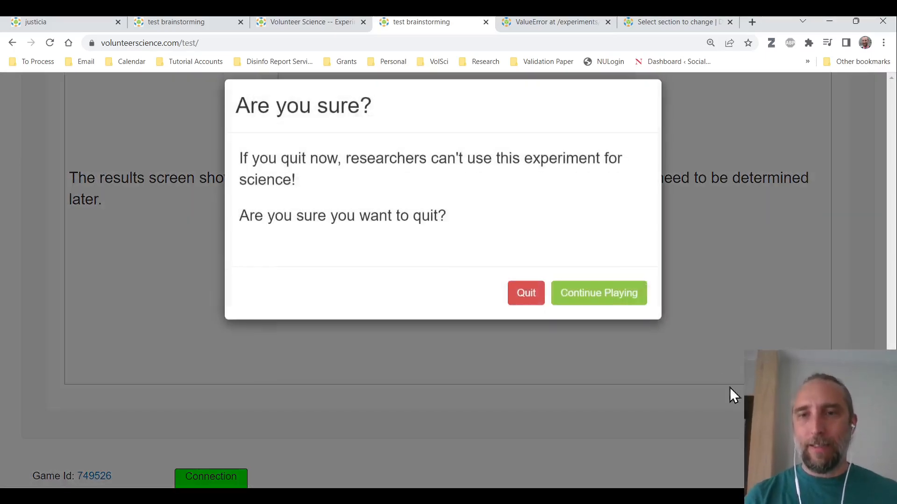
pyautogui.click(527, 310)
# - Return to experiment administration and check the wait time setting of the test brainstorming category in the CITB Tutorial section
pyautogui.click(243, 22)
pyautogui.click(296, 22)
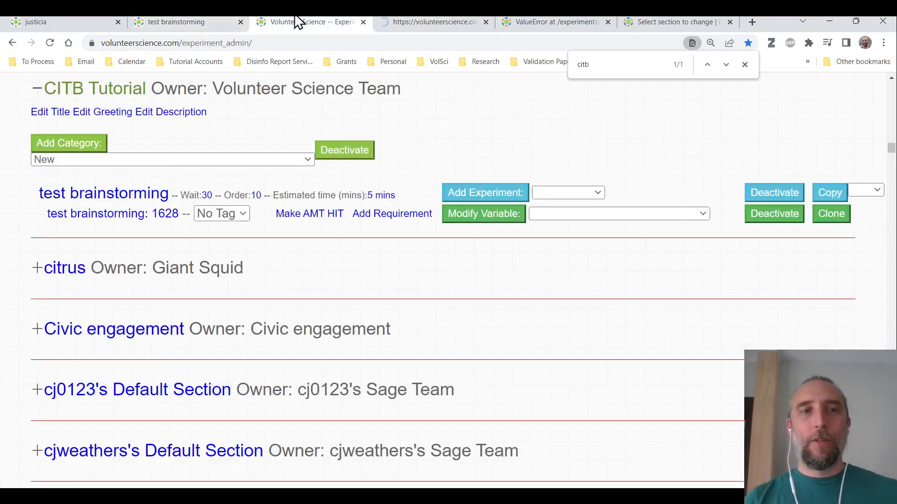
pyautogui.click(207, 197)
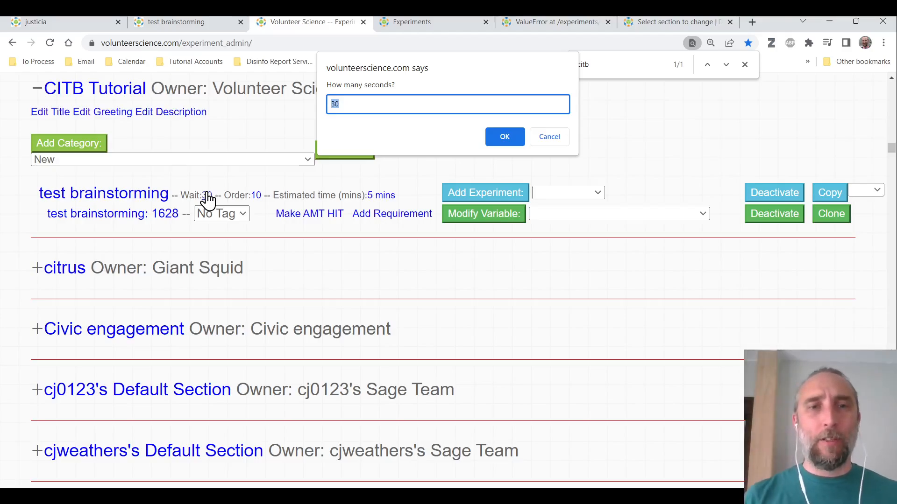
pyautogui.click(561, 138)
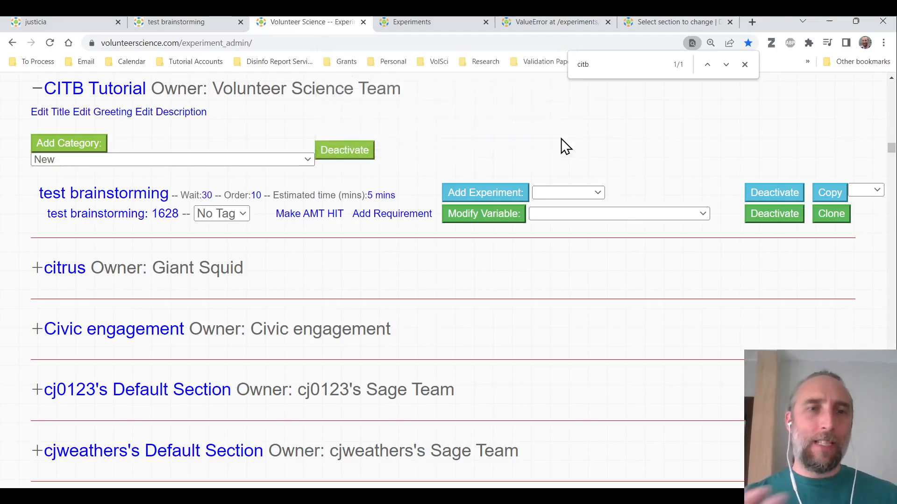